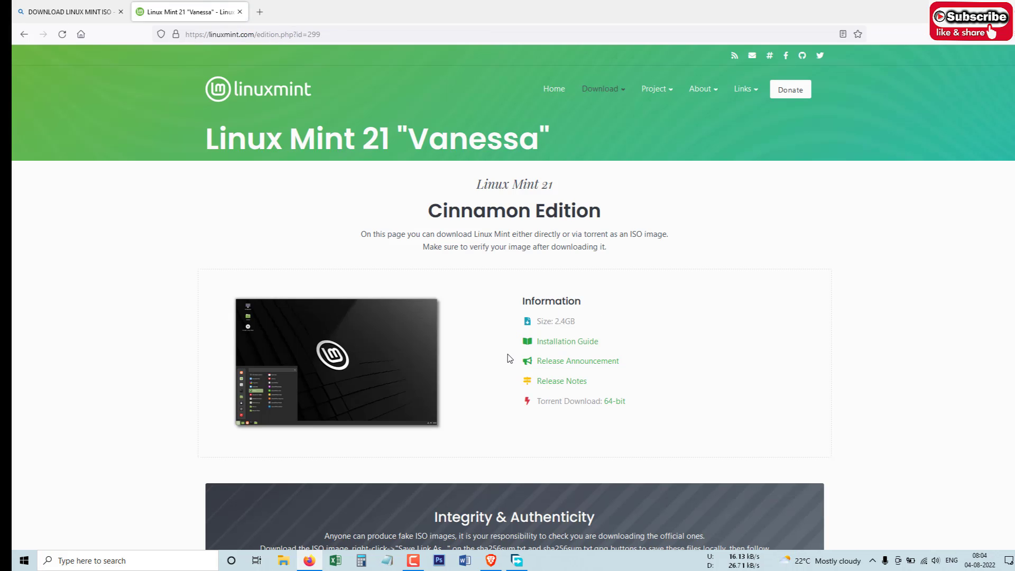
Step: Copy the 'Torrent Download: 64-bit' link from the Linux Mint 21 Cinnamon download page
scroll(509, 358, "down", 1)
right_click(618, 349)
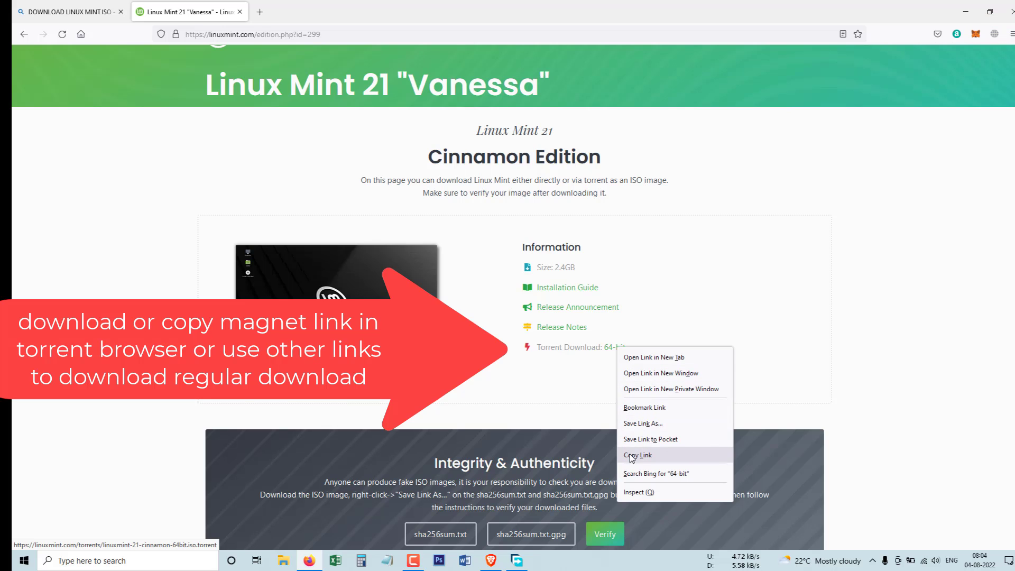
left_click(472, 380)
scroll(482, 375, "down", 4)
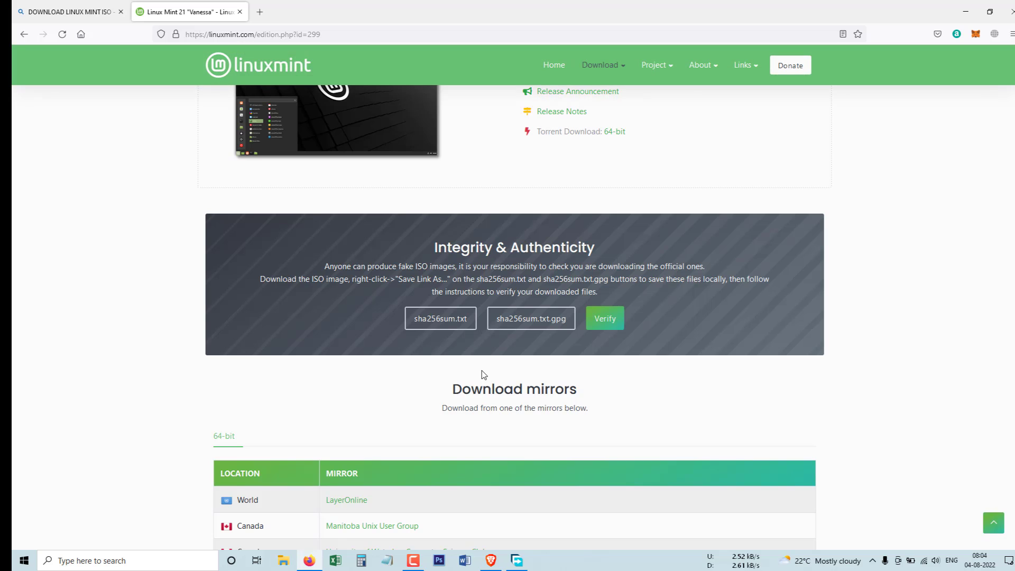
scroll(481, 372, "down", 4)
scroll(481, 371, "up", 8)
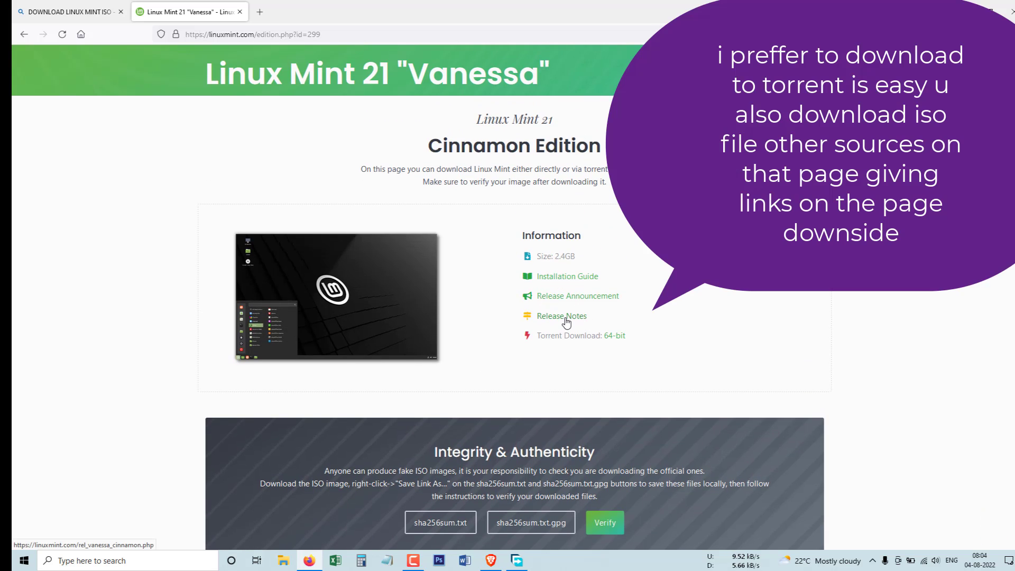
right_click(610, 336)
left_click(636, 442)
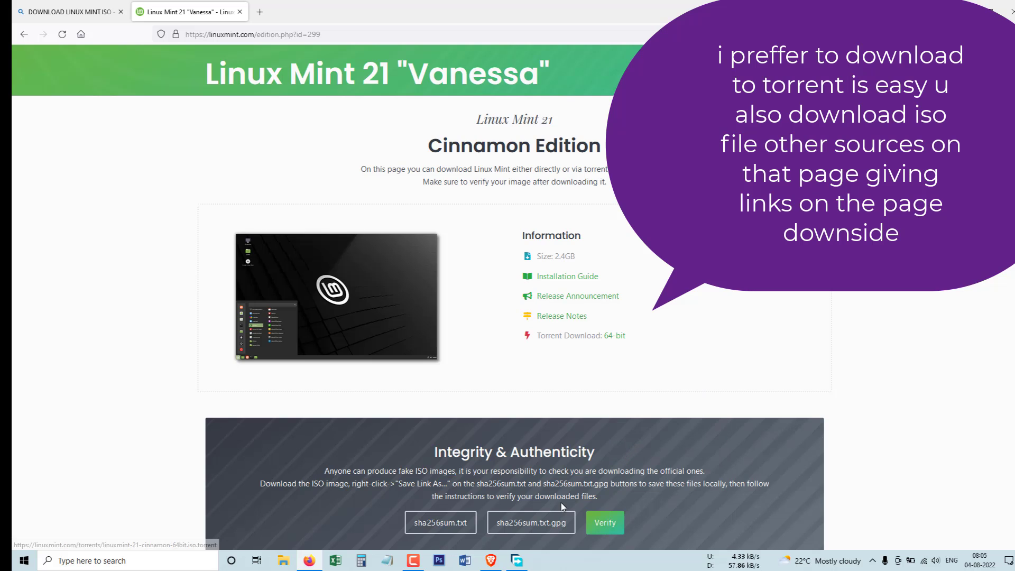
Step: Add the copied torrent link as a new download in Free Download Manager
left_click(518, 562)
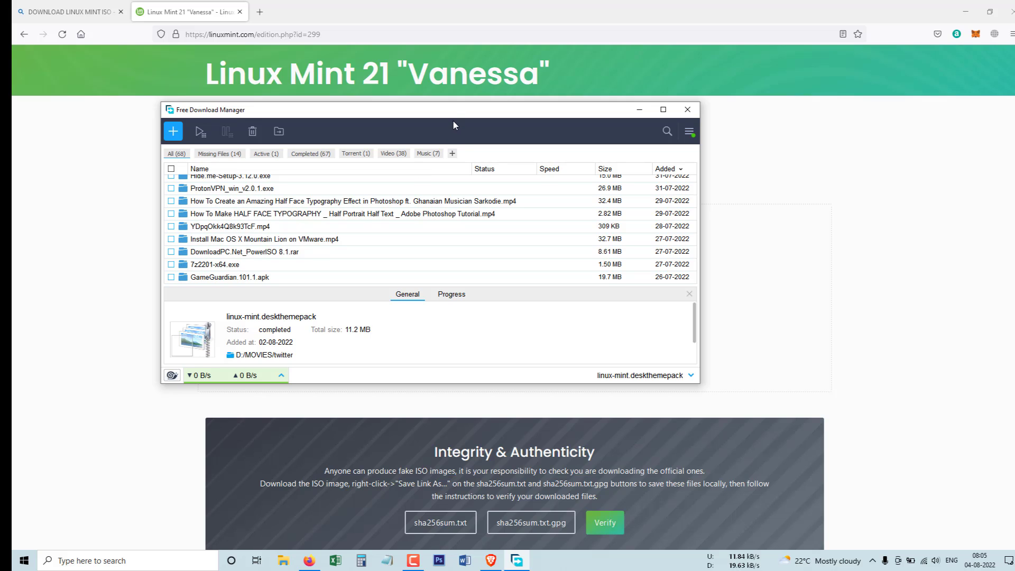
left_click_drag(458, 119, 531, 138)
scroll(465, 223, "up", 3)
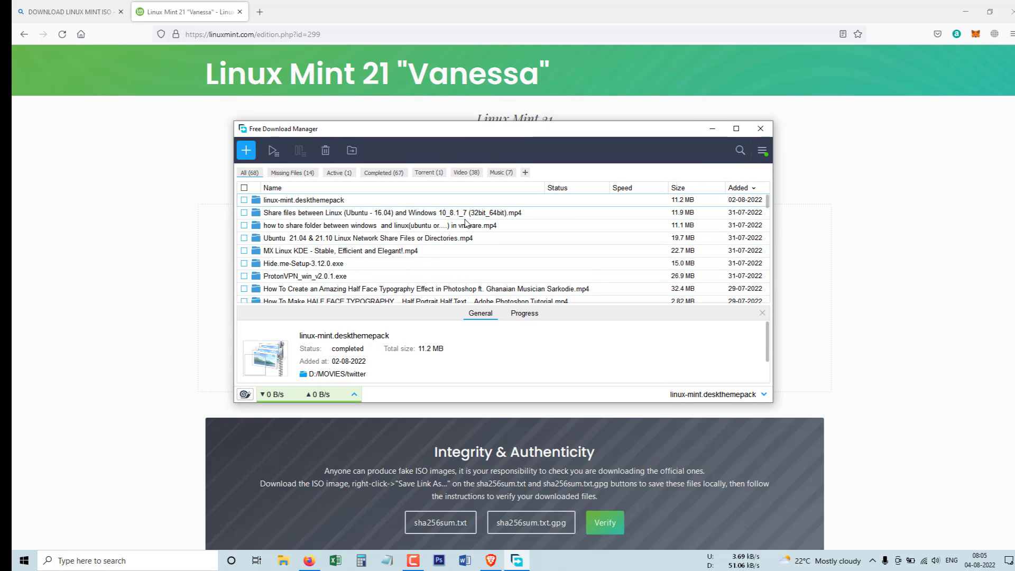
left_click(246, 150)
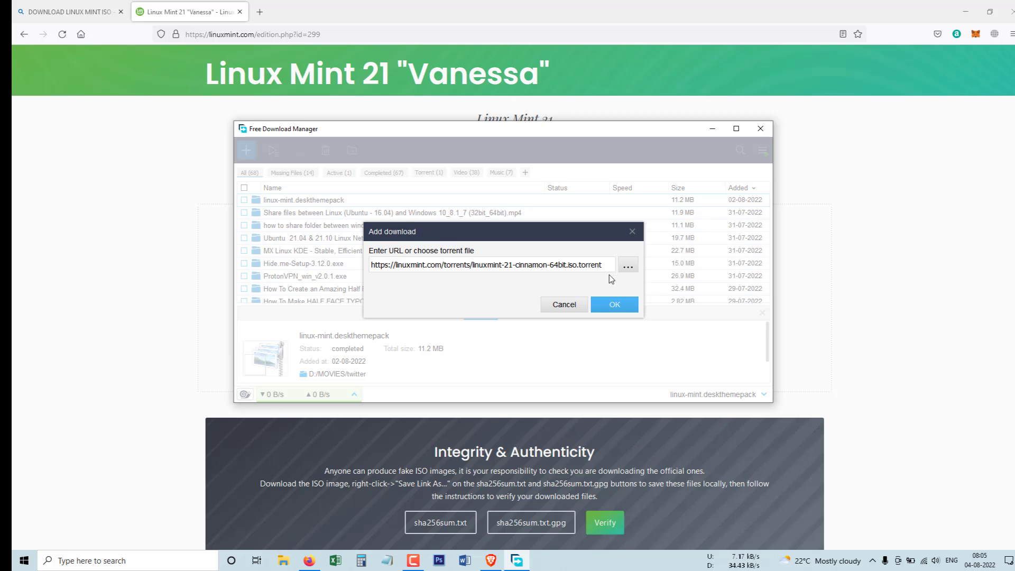
left_click(610, 306)
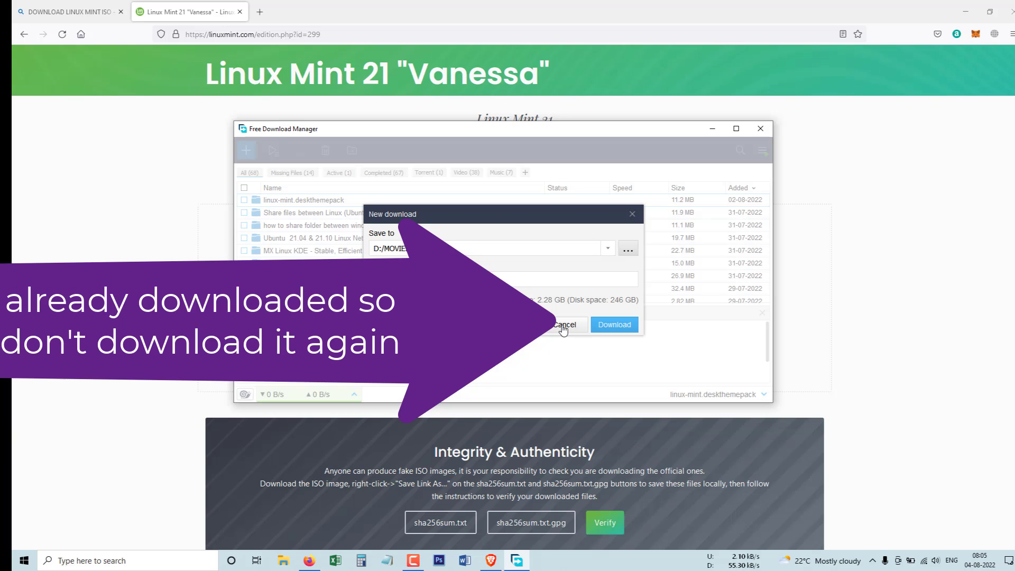
Step: Cancel the duplicate linuxmint-21 download, close the download manager and minimize Firefox
left_click(564, 325)
left_click(759, 129)
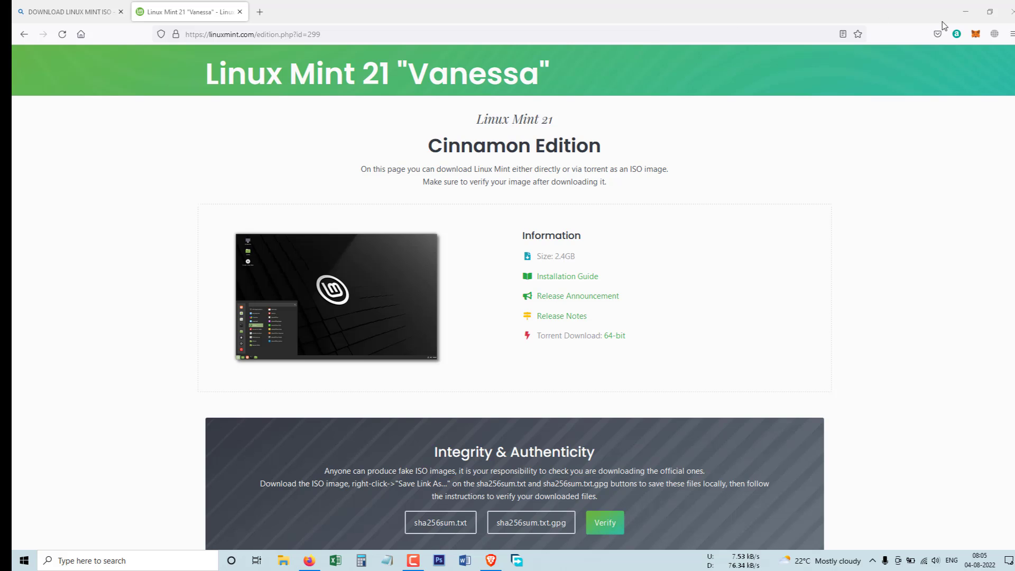
left_click(966, 16)
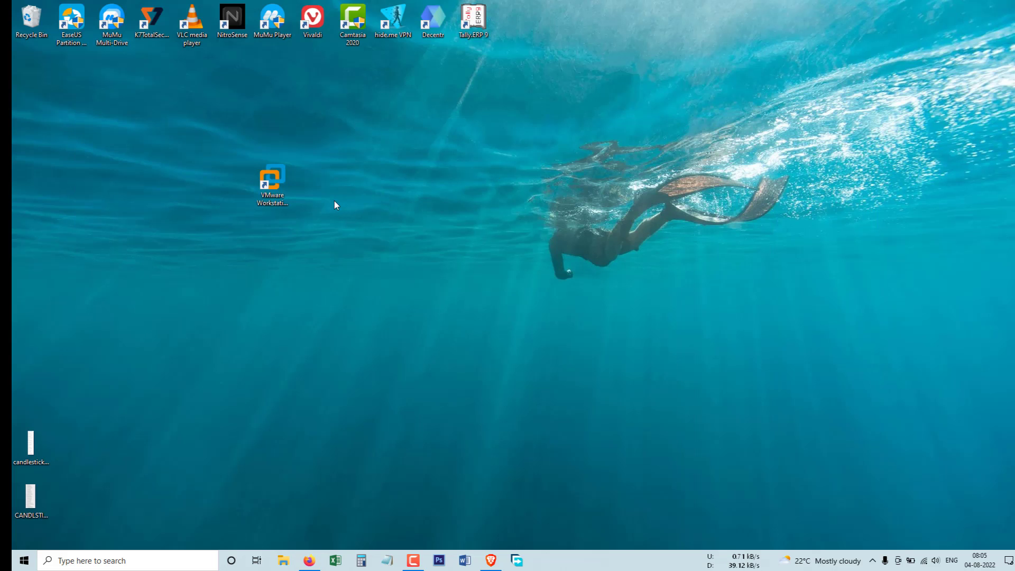
Step: Launch VMware Workstation from the desktop shortcut, then enlarge and centre its window
double_click(273, 176)
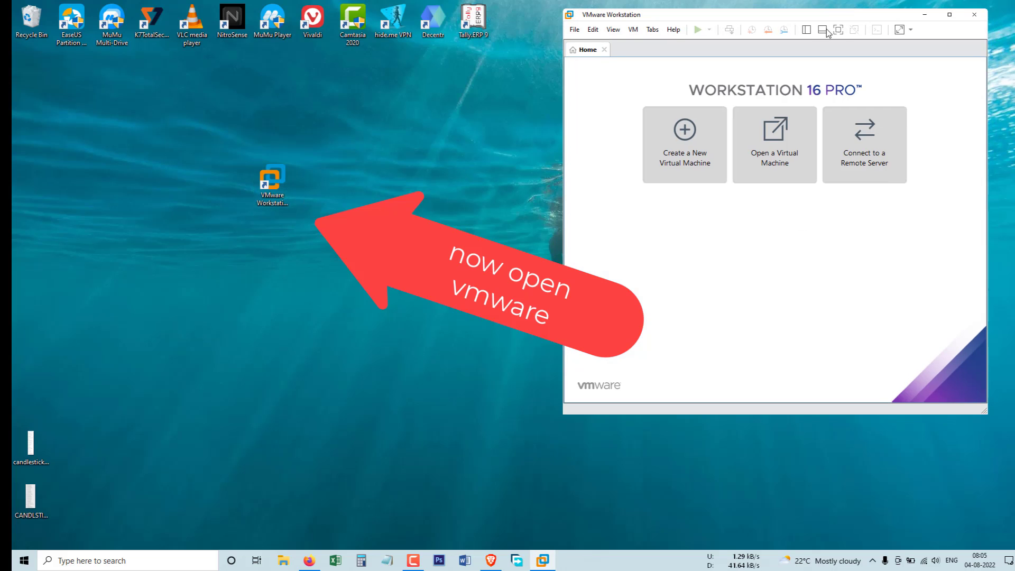
left_click_drag(855, 19, 719, 68)
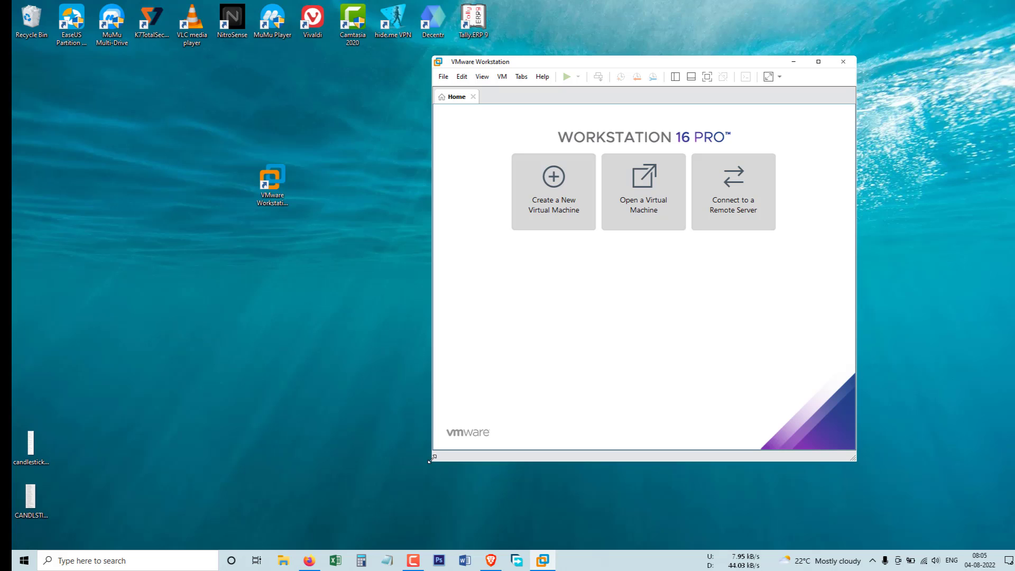
left_click_drag(433, 462, 93, 534)
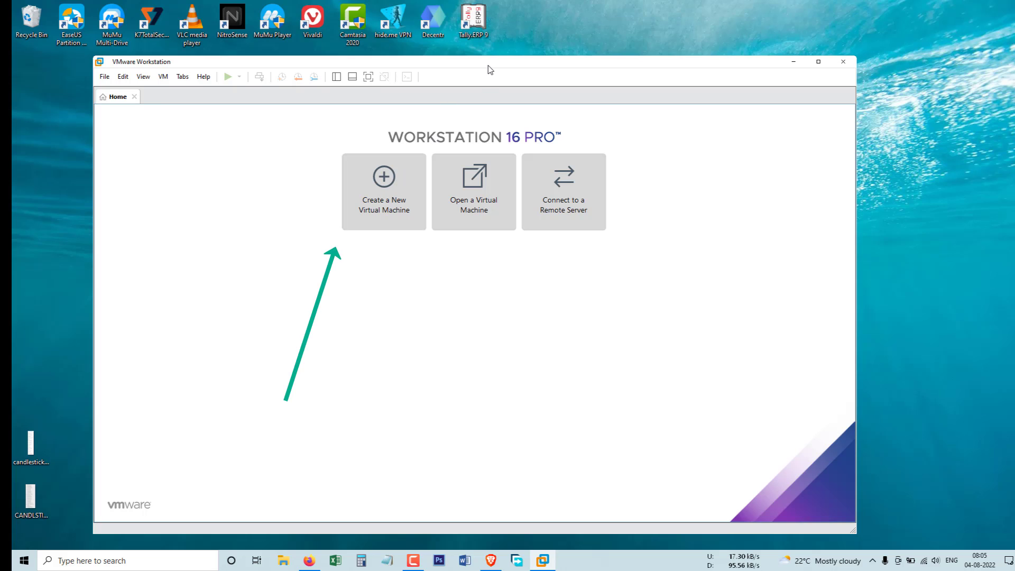
left_click_drag(490, 70, 530, 66)
Step: Start a Typical new virtual machine, installing the OS later, with Linux Ubuntu 64-bit as guest
left_click(408, 185)
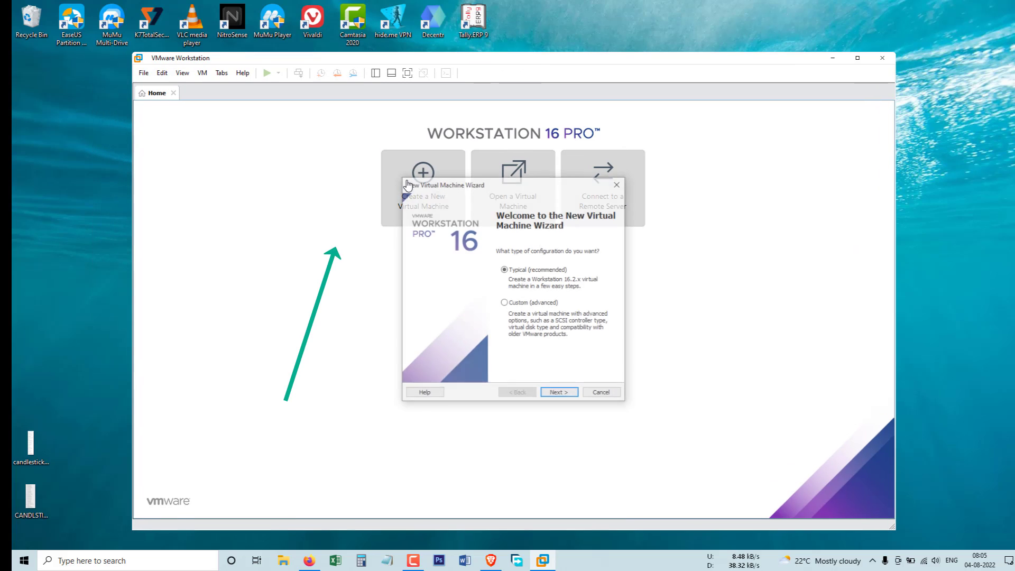
left_click(558, 394)
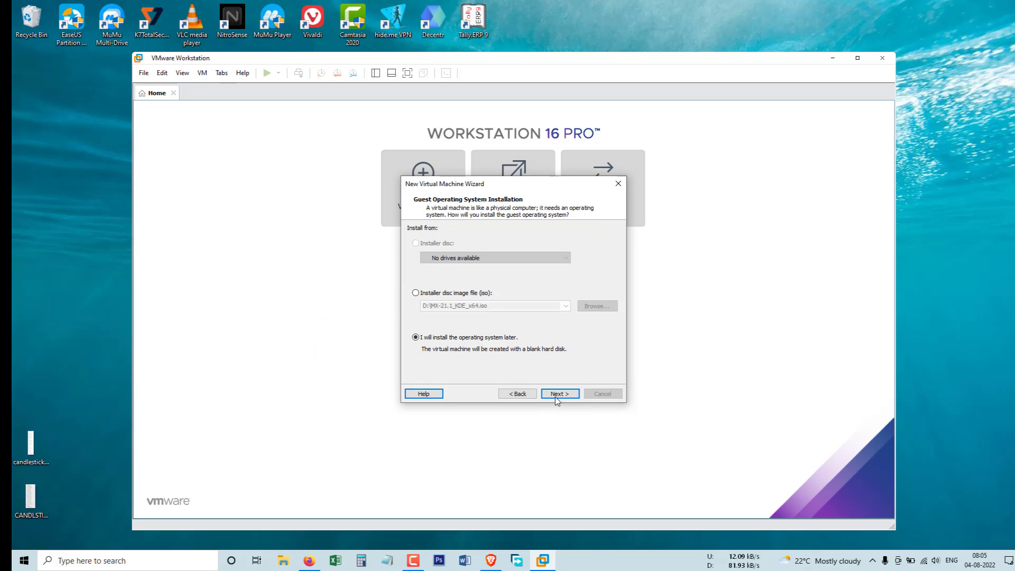
left_click(556, 394)
left_click(471, 306)
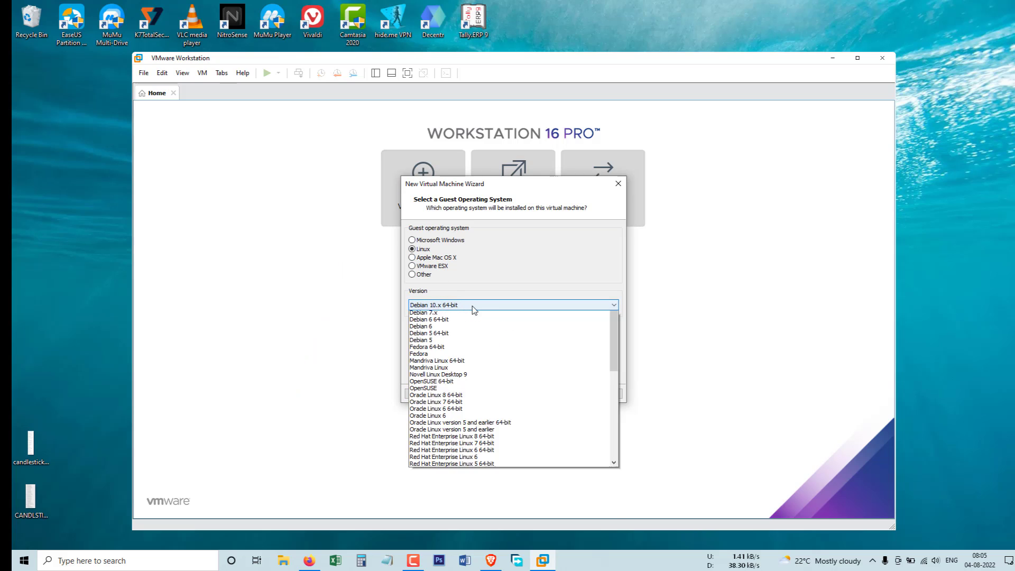
scroll(444, 415, "down", 9)
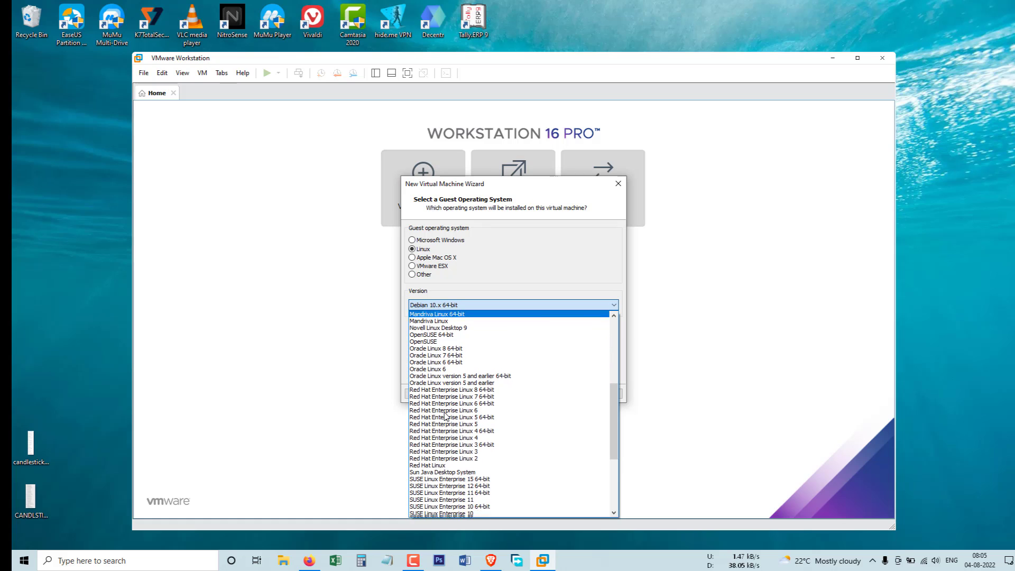
scroll(444, 425, "down", 2)
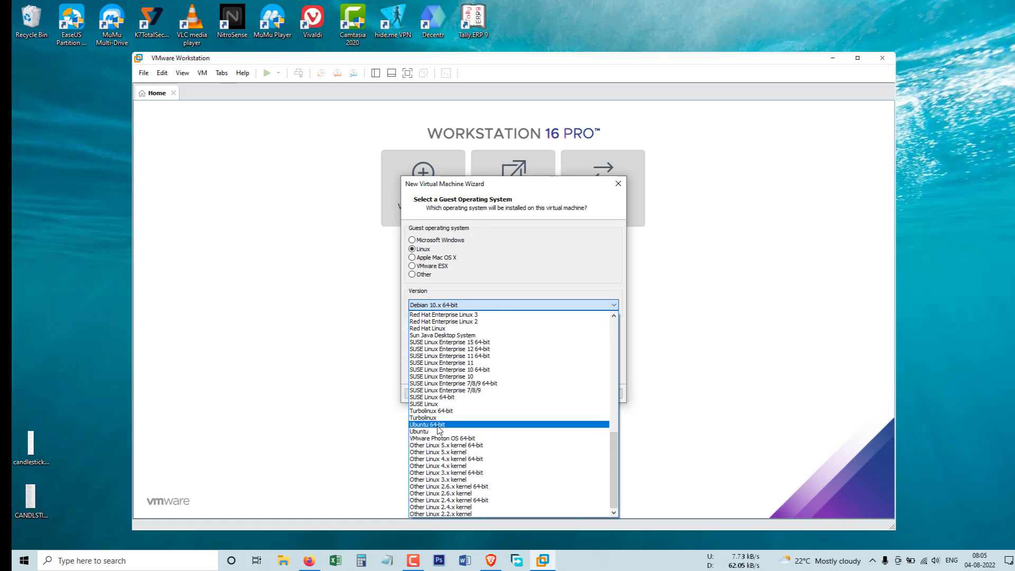
left_click(444, 421)
left_click(559, 394)
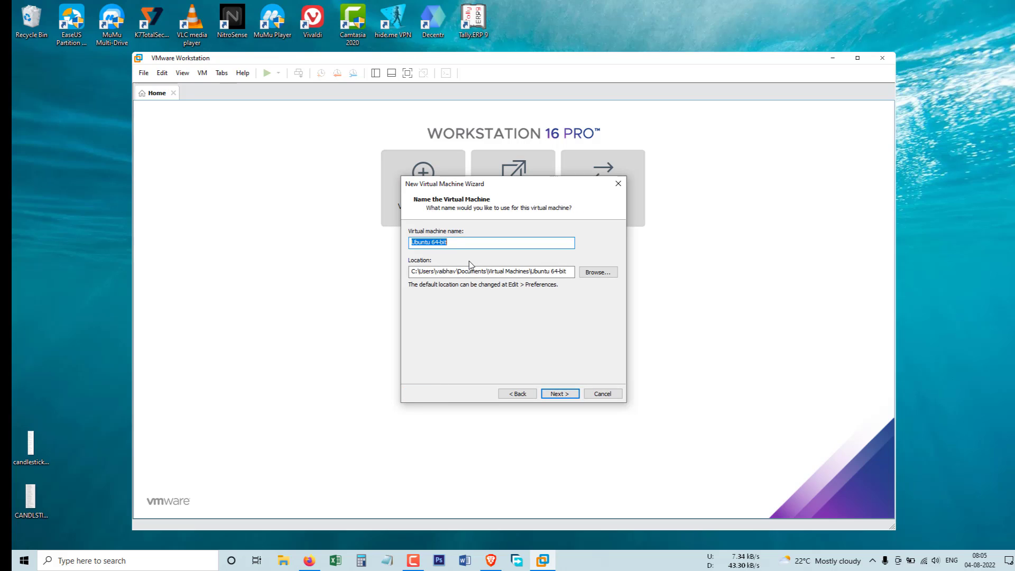
Step: Name the machine LINUXMINT, give it a 50 GB disk, and finish the wizard
type("LINUXMINT")
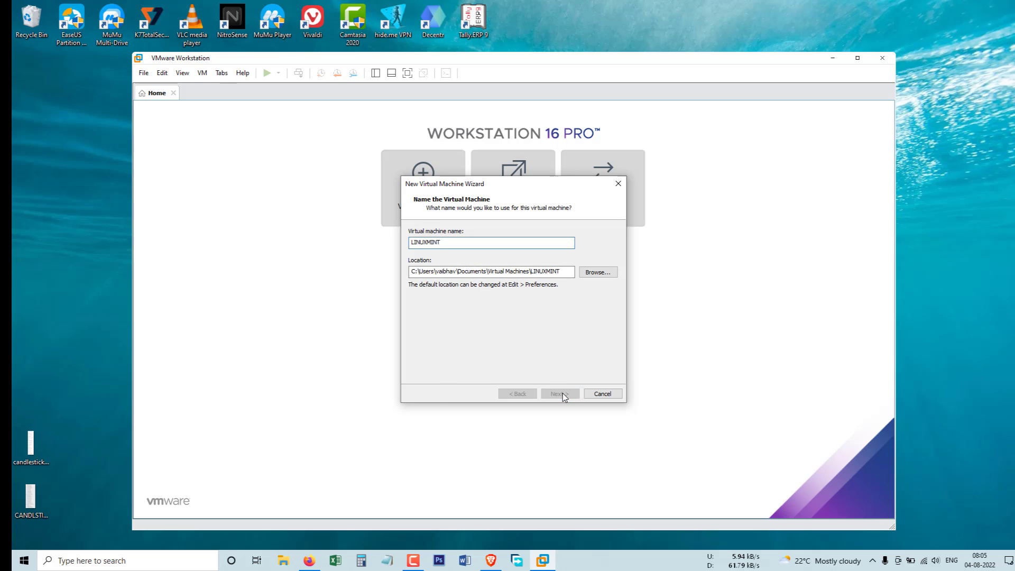
left_click(561, 393)
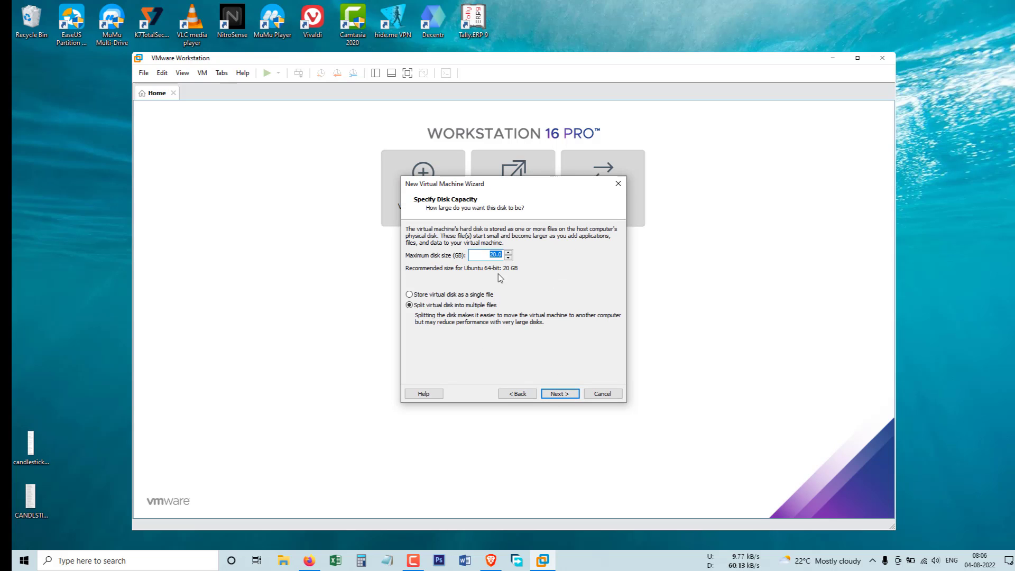
type("50")
left_click(558, 395)
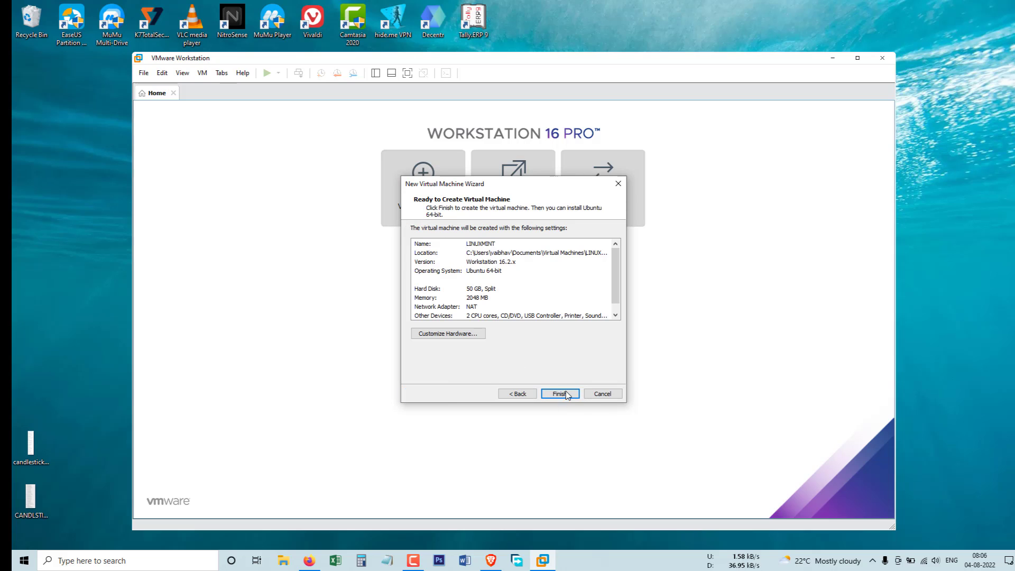
left_click(561, 395)
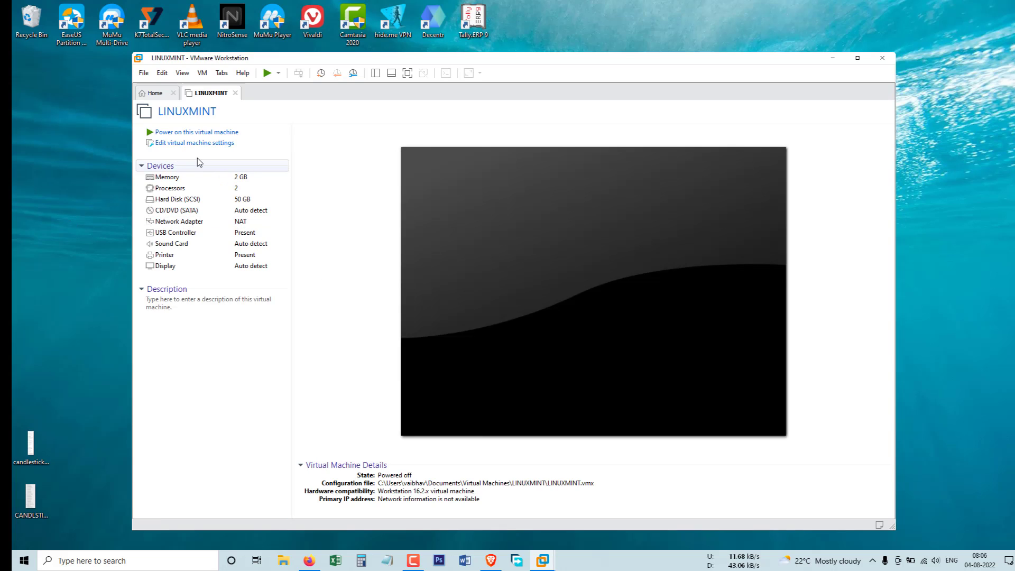
Step: Raise the LINUXMINT machine's memory to 4 GB in its hardware settings
left_click(191, 144)
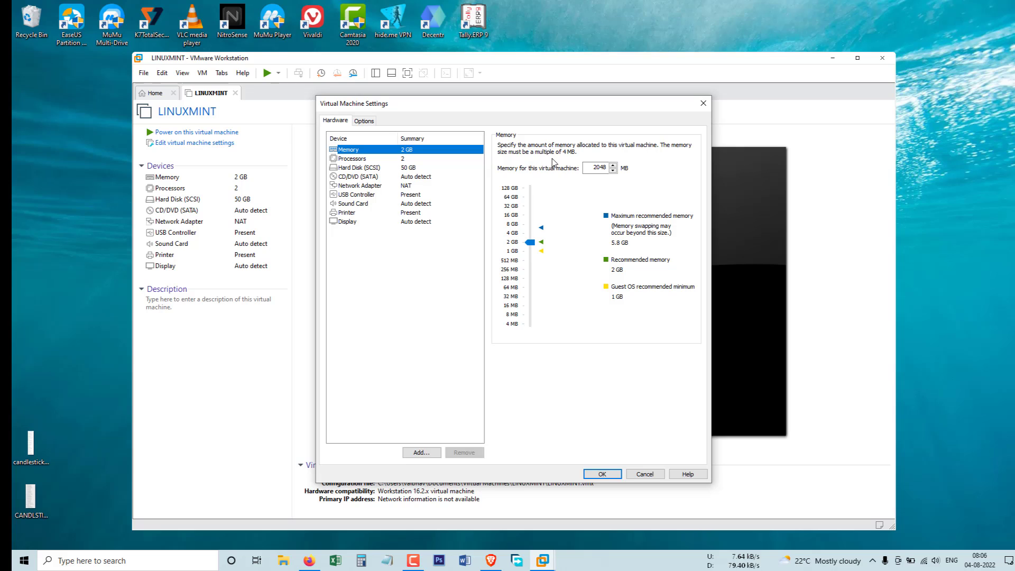
left_click(528, 233)
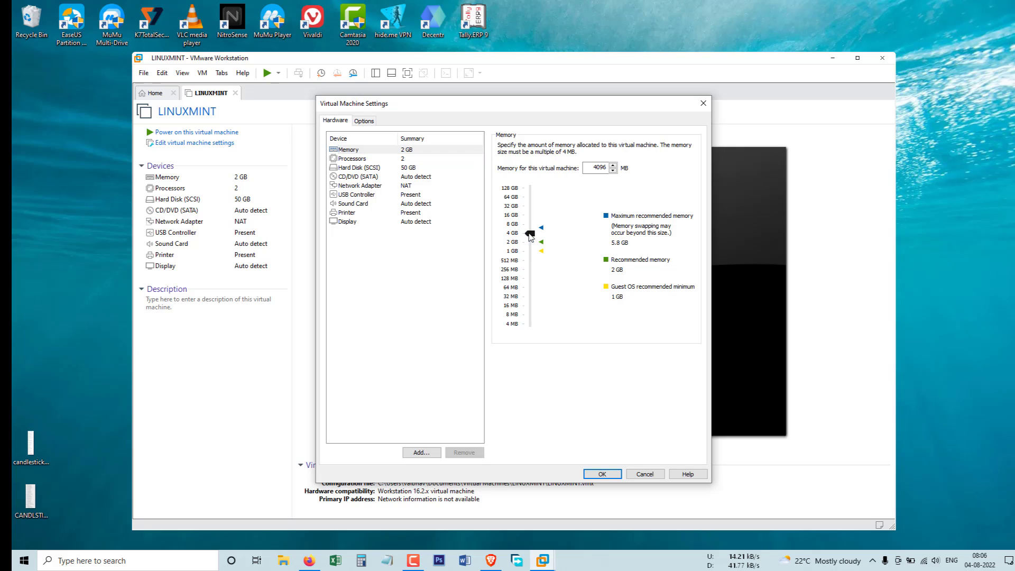
left_click(380, 159)
left_click(380, 168)
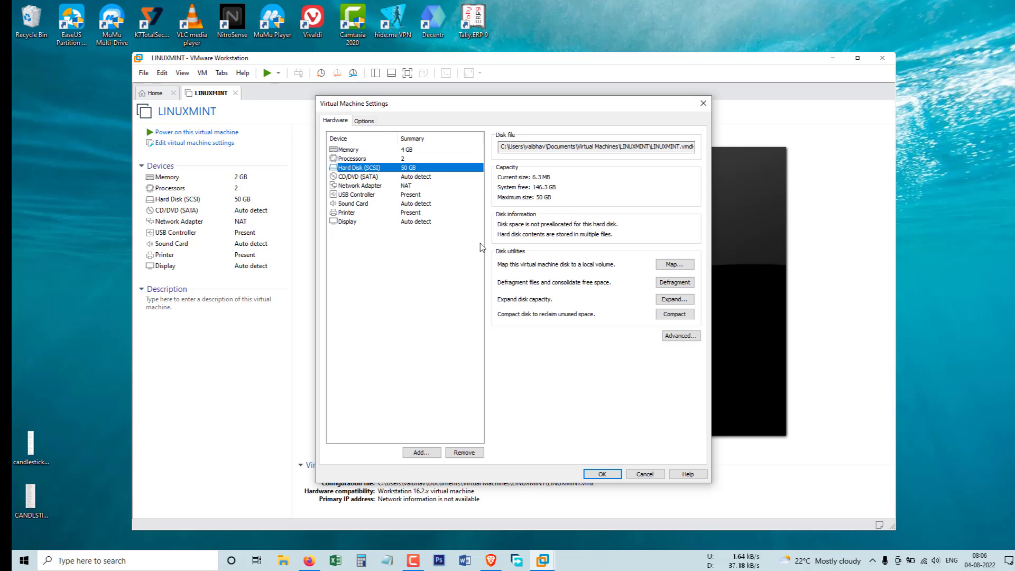
Step: Set the CD/DVD (SATA) drive to use an ISO image file and browse for it
left_click(372, 177)
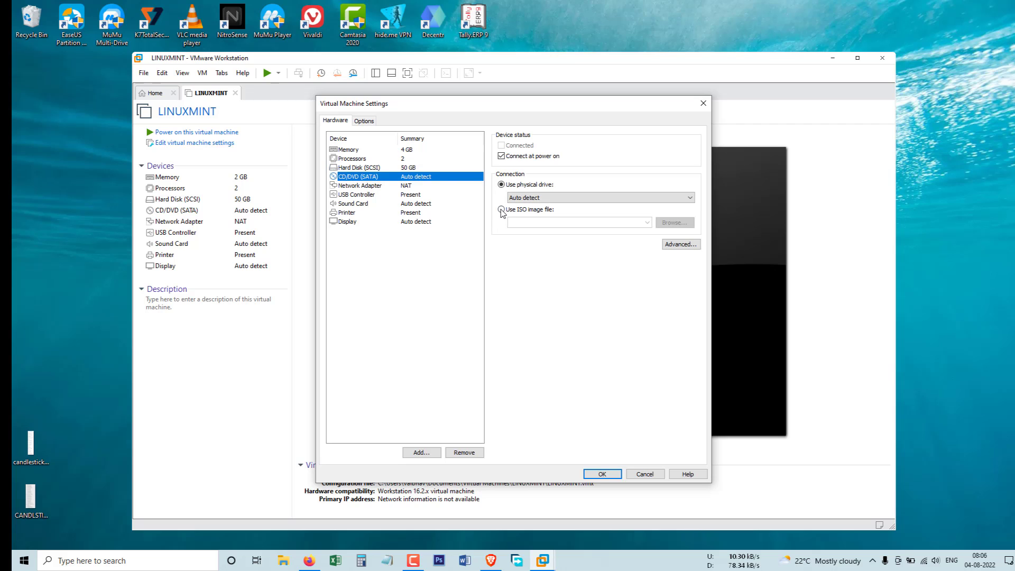
left_click(501, 209)
left_click(674, 222)
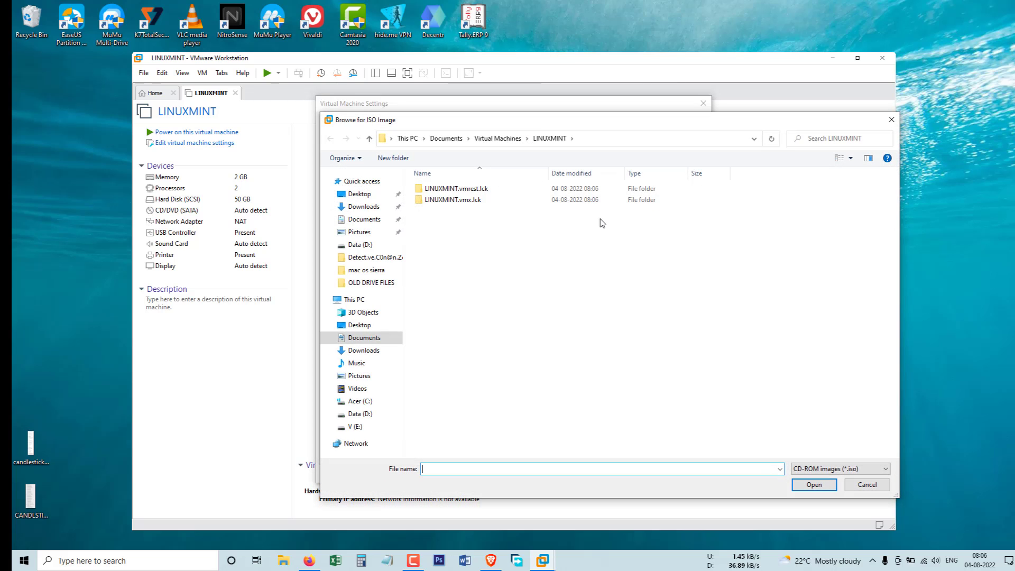
Step: Pick linuxmint-20.3-cinnamon-64bit.iso from the Data (D:) drive as the CD/DVD image
left_click(361, 403)
left_click(359, 414)
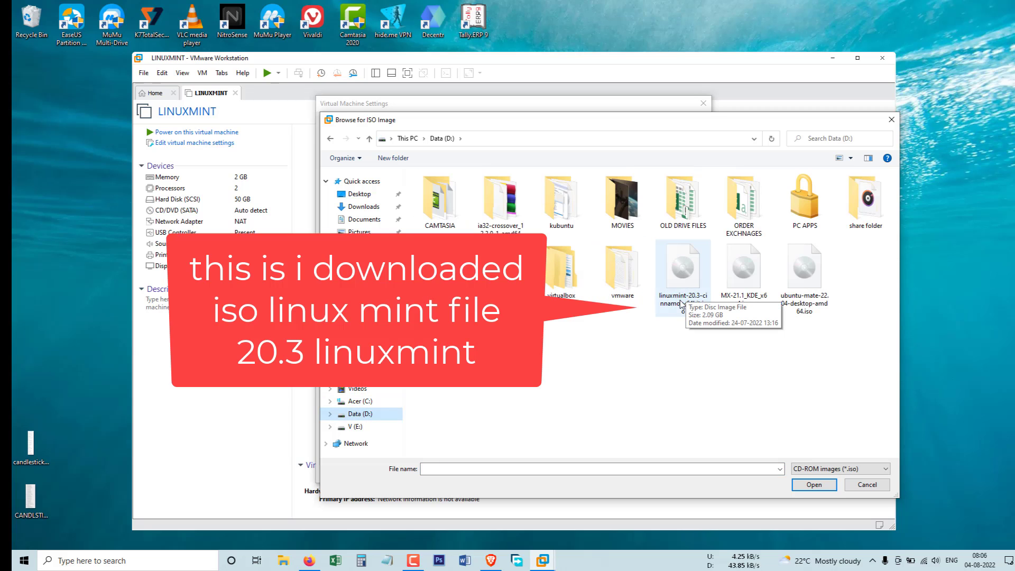
double_click(692, 304)
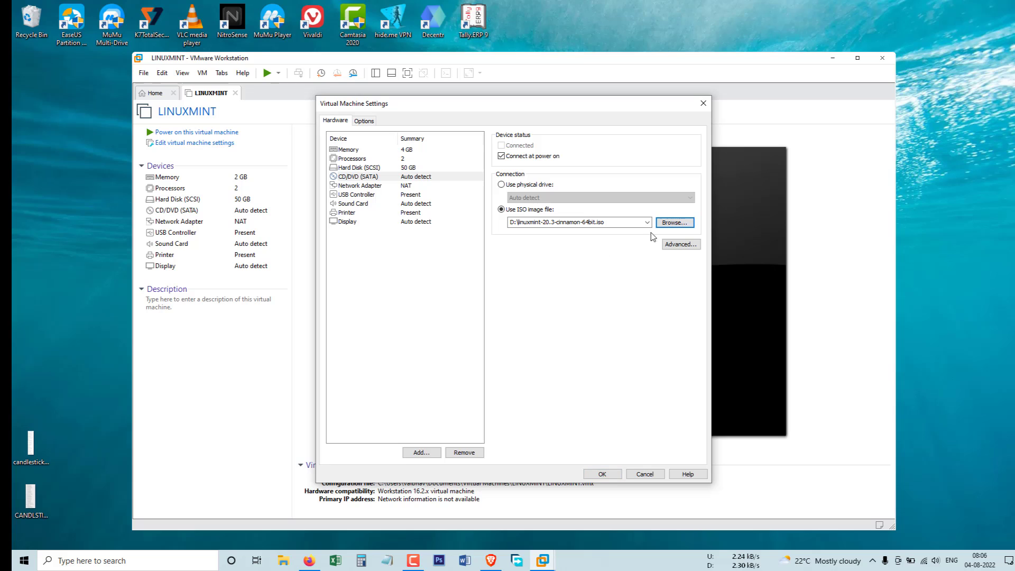
left_click(371, 177)
Step: Review the network adapter, USB, sound card, printer and display settings, then save with OK
left_click(373, 186)
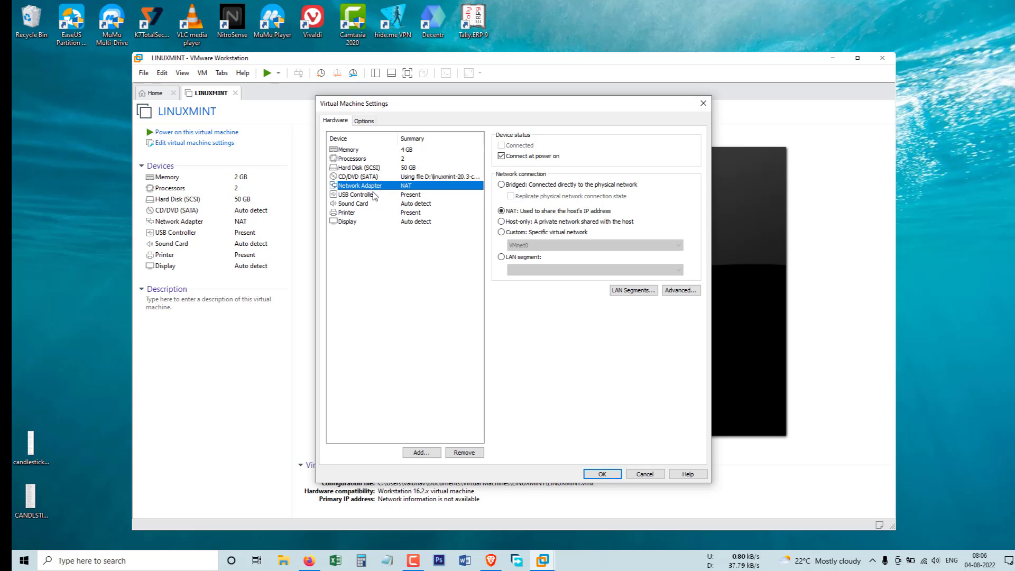
left_click(373, 195)
left_click(365, 204)
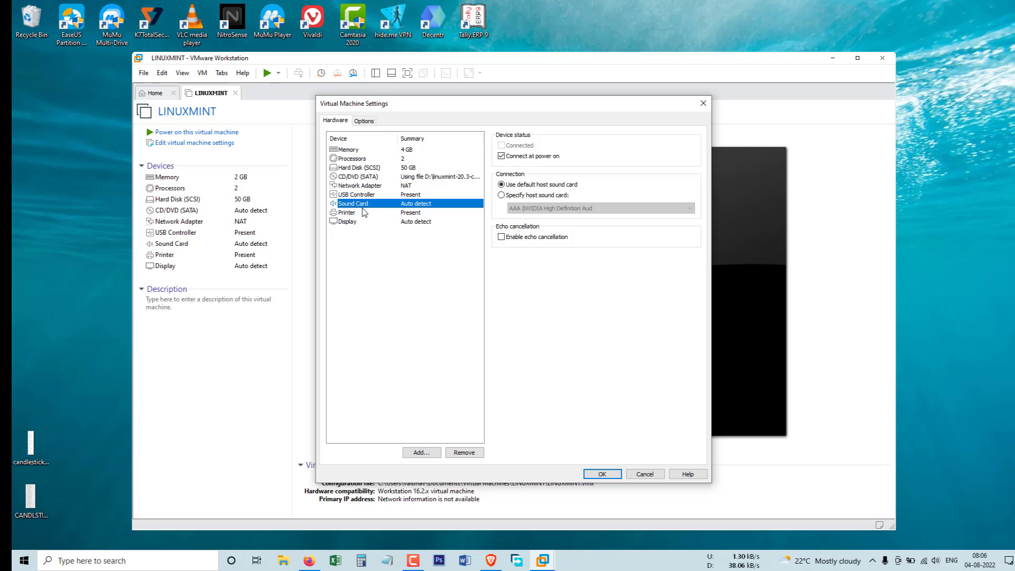
left_click(364, 213)
left_click(355, 224)
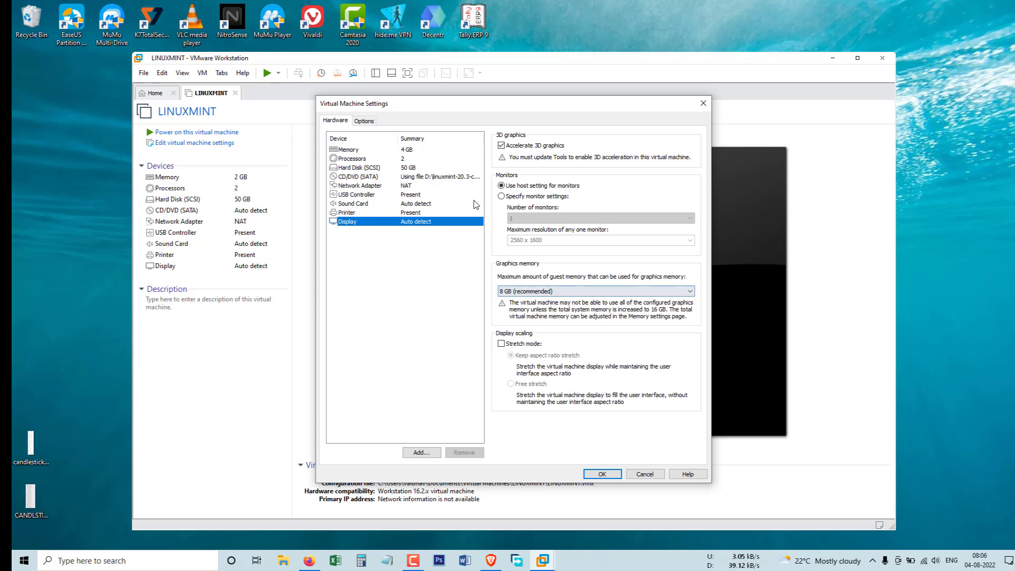
left_click(601, 474)
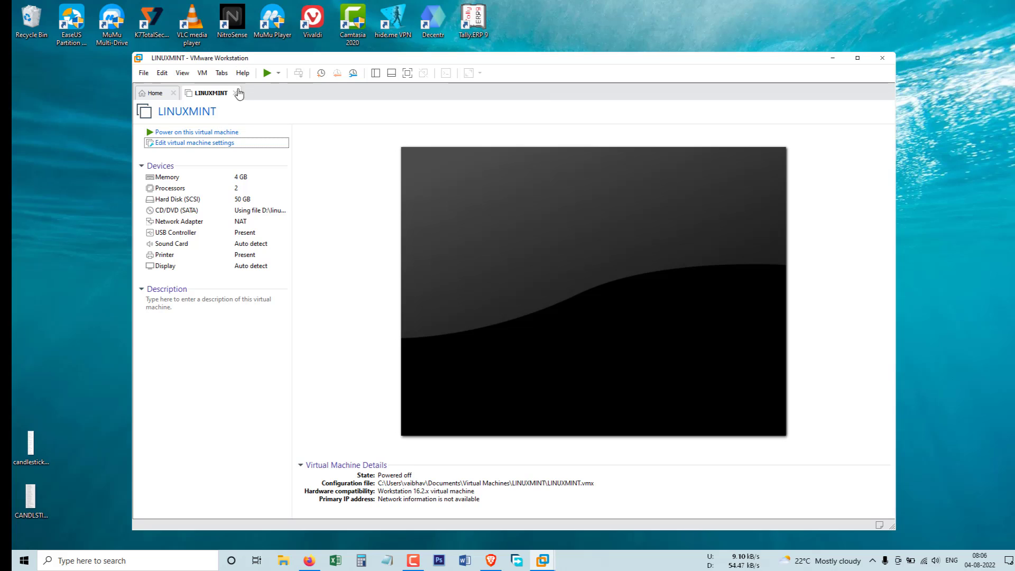
Step: Power on LINUXMINT and boot it into the live Linux Mint desktop
left_click(215, 132)
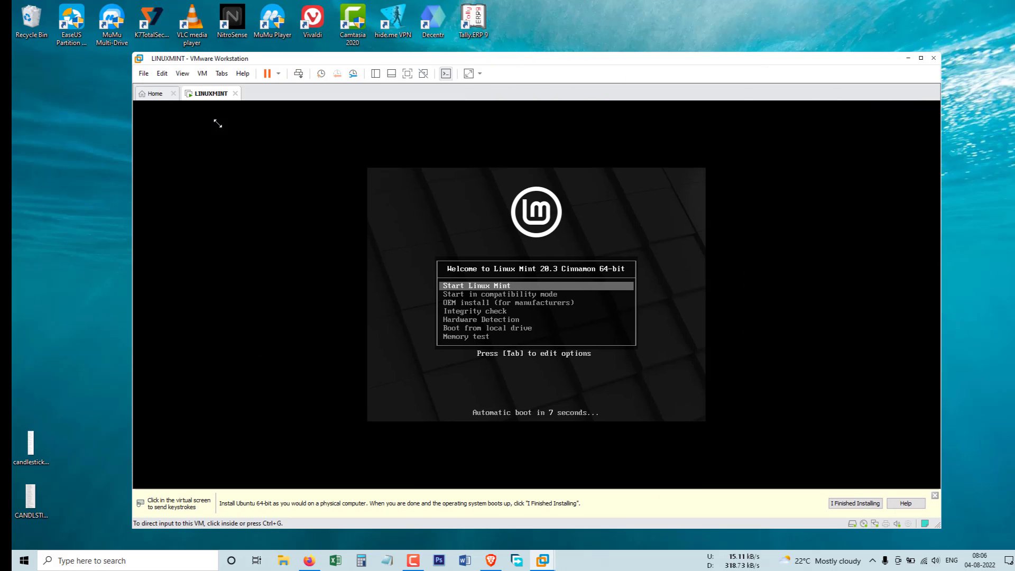
left_click(217, 124)
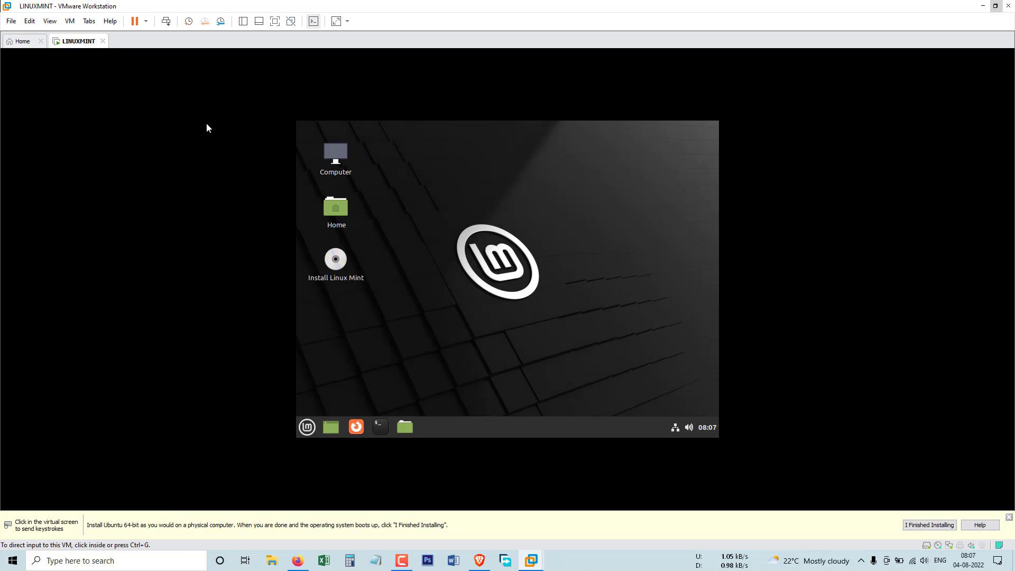
left_click(206, 122)
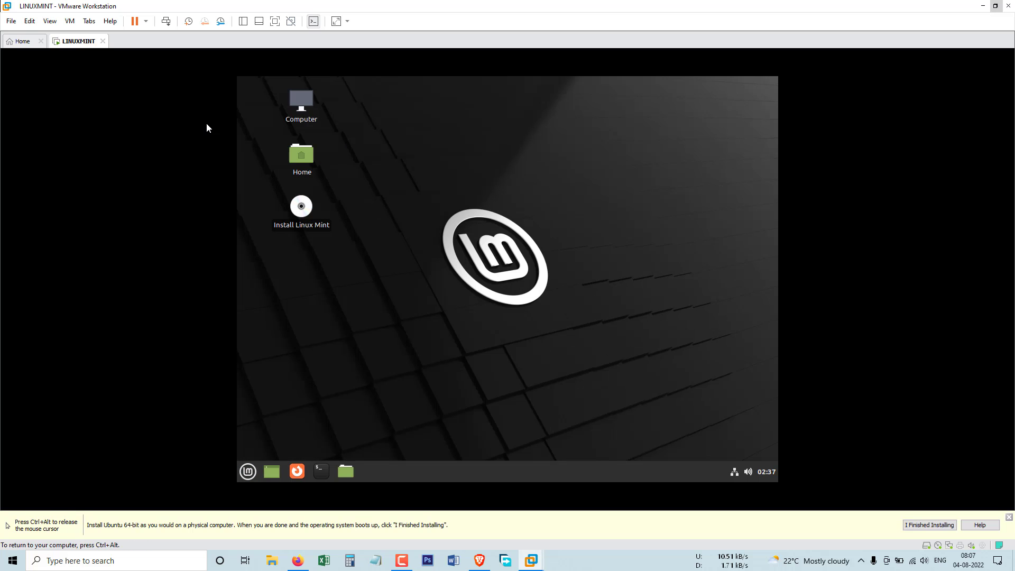
left_click(300, 212)
Step: Run Install Linux Mint past the codecs page, erasing the whole disk, with Kolkata as location
right_click(300, 211)
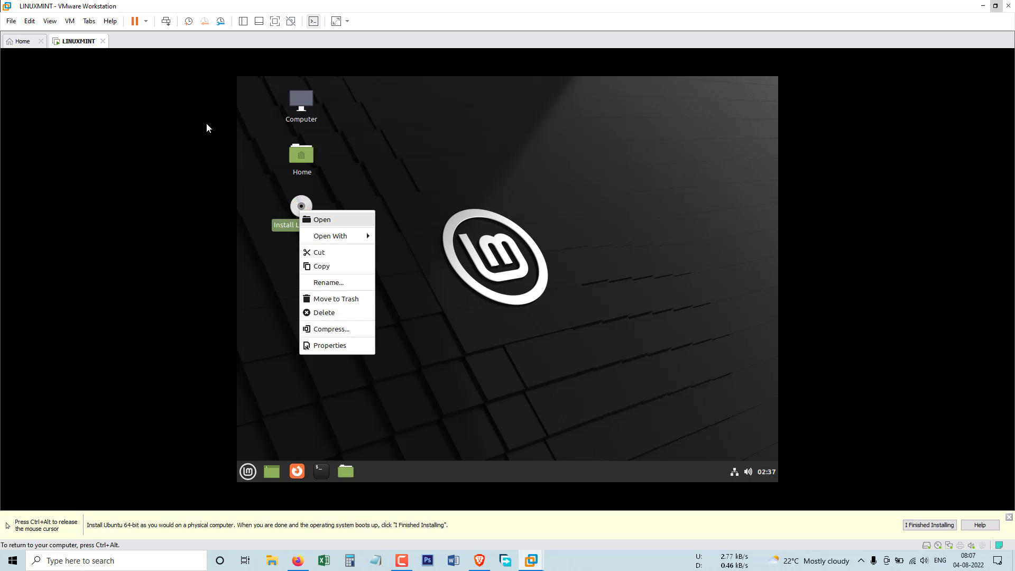
left_click(206, 123)
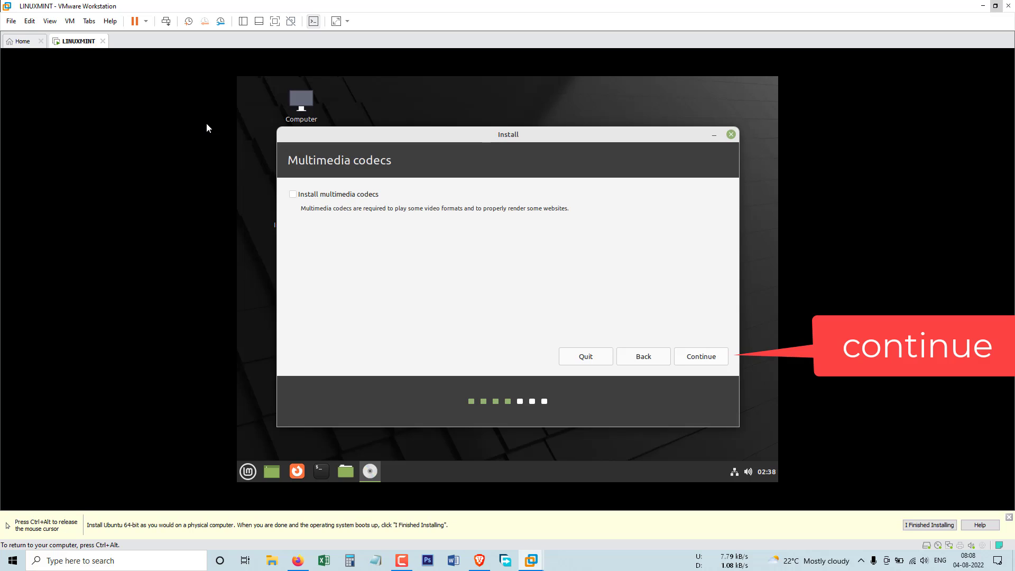
key("Return")
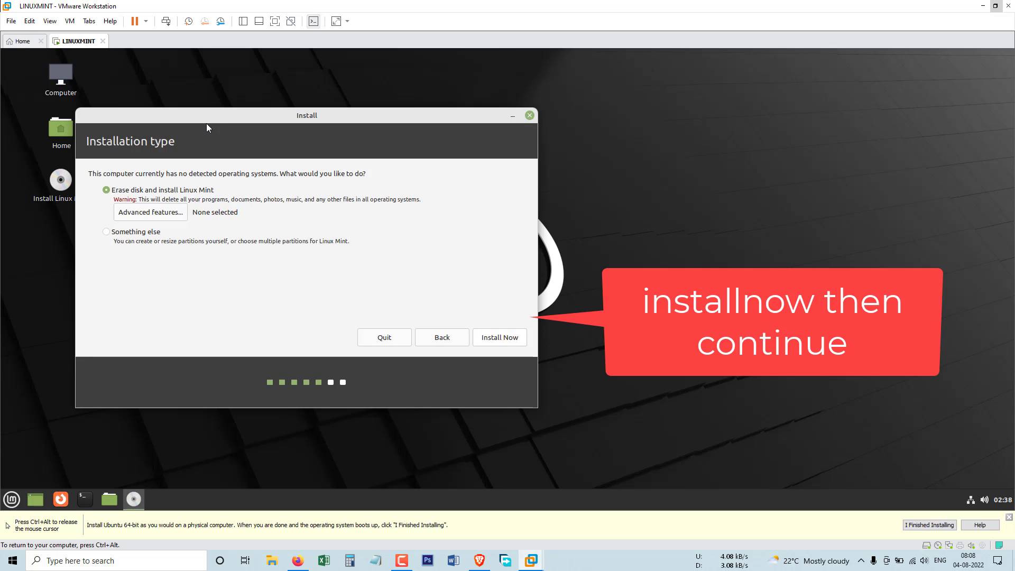
key("Return")
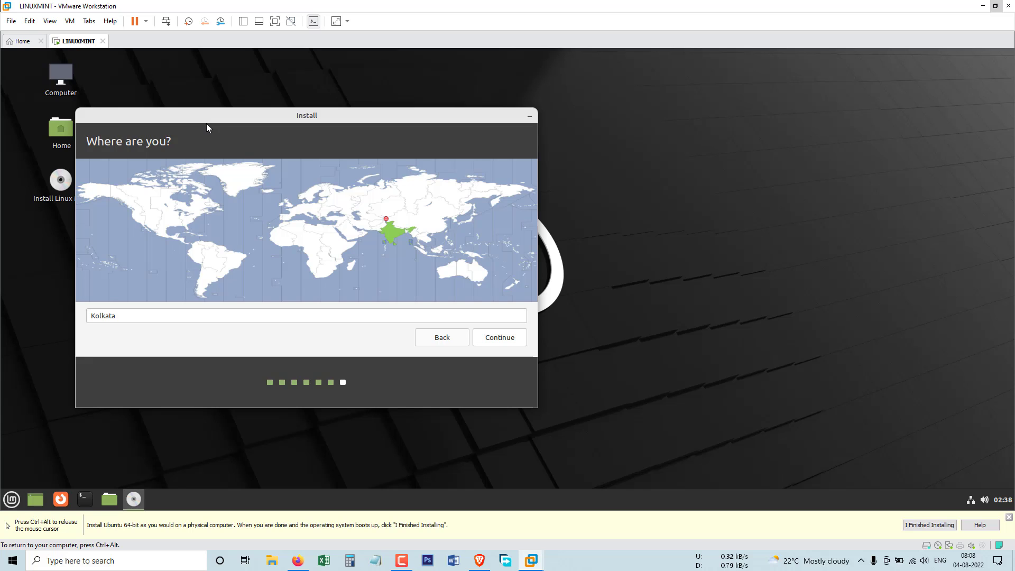
key("Return")
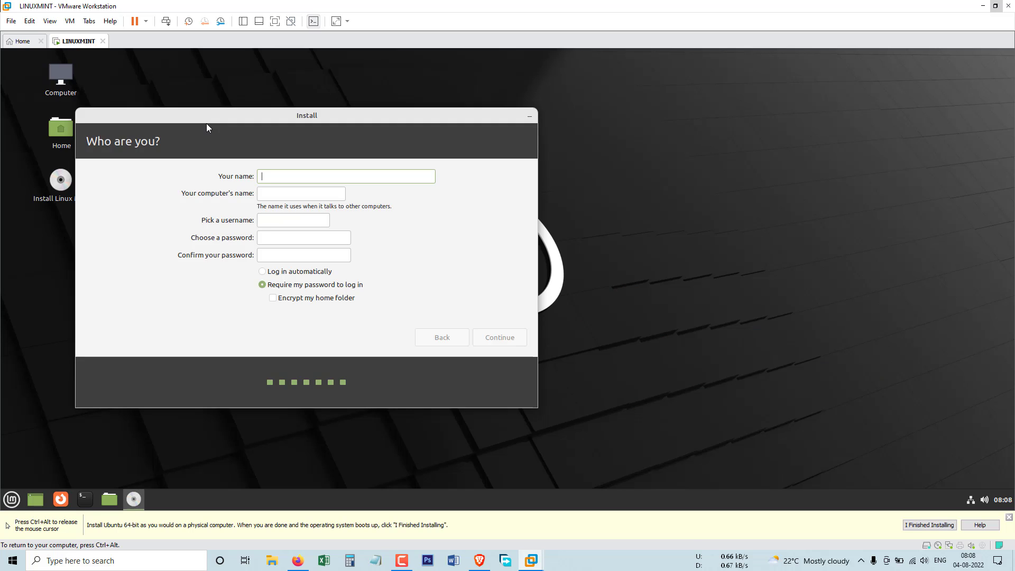
Step: Enter the user's name, keep the default computer name and username, and set a confirmed password
type("test")
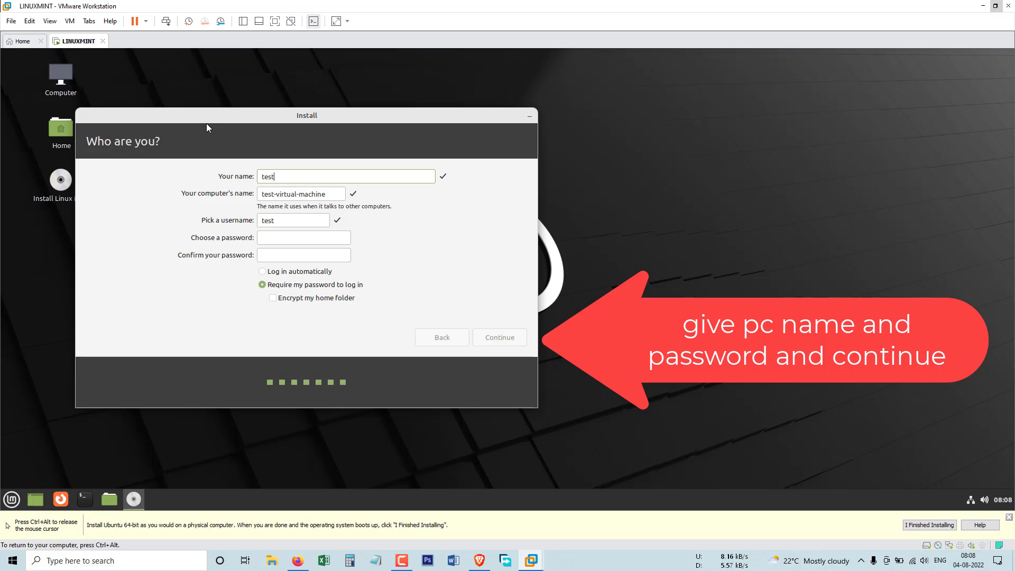
key("Tab")
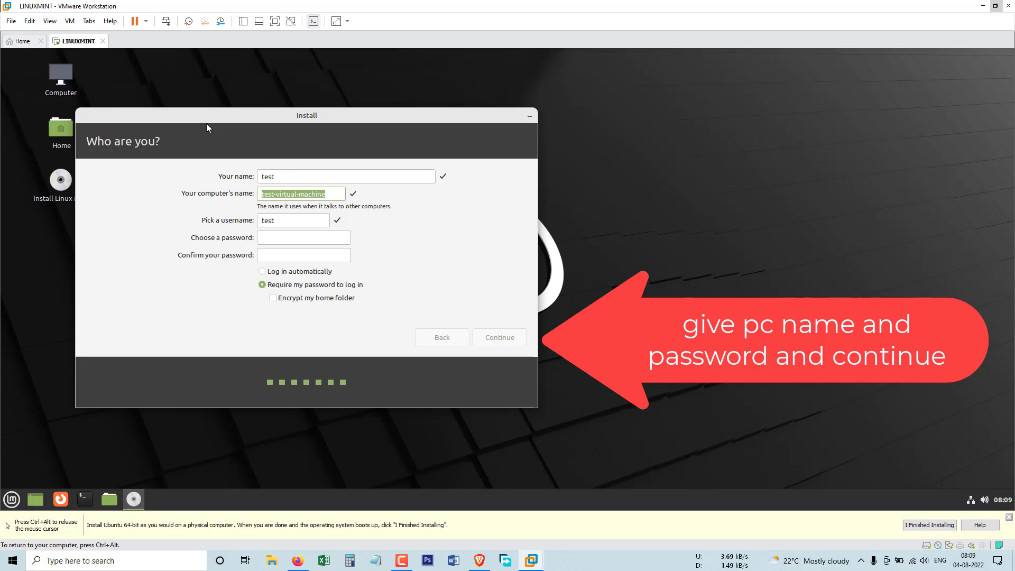
key("Tab")
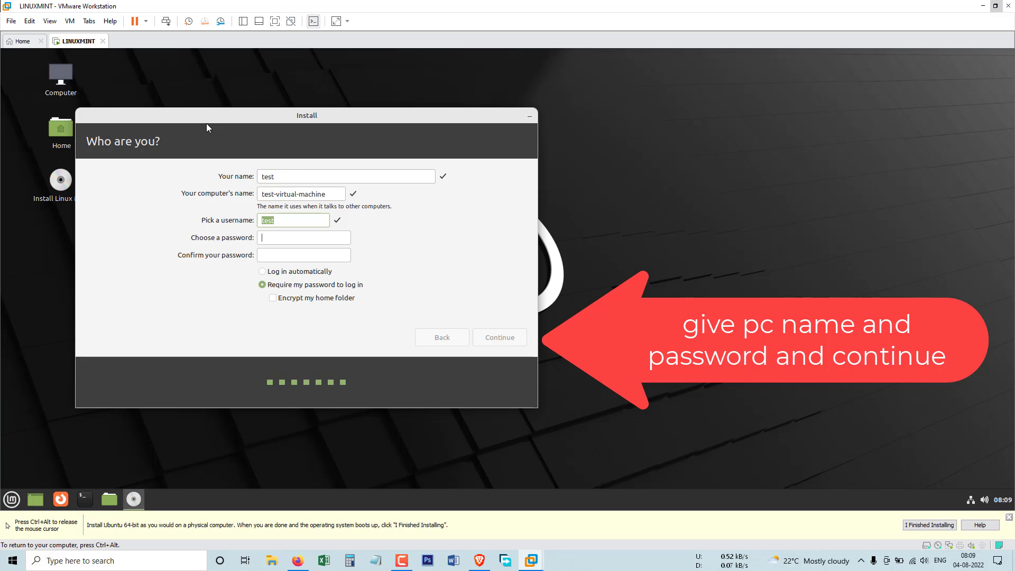
key("Tab")
type("1")
key("Tab")
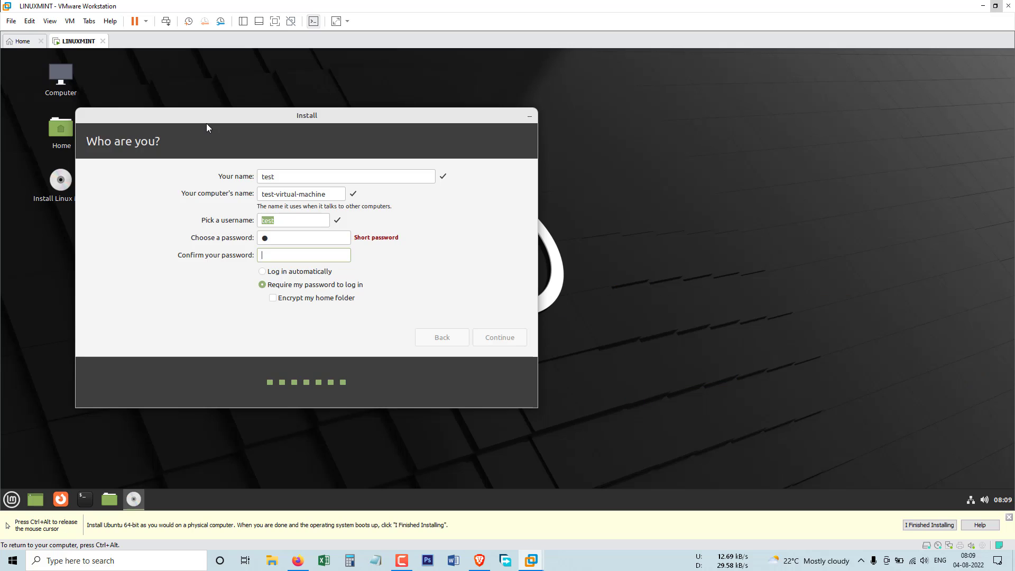
key("shift+Tab")
type("1")
key("BackSpace")
type("234512345")
Step: Continue past the account details, let the installation finish, then restart once the install media is removed
key("Return")
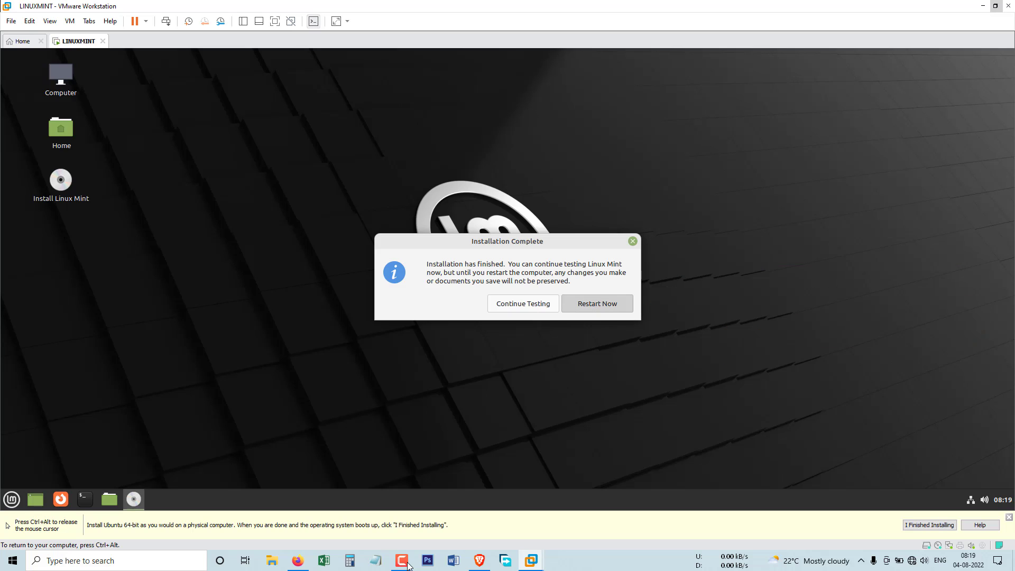
left_click(597, 304)
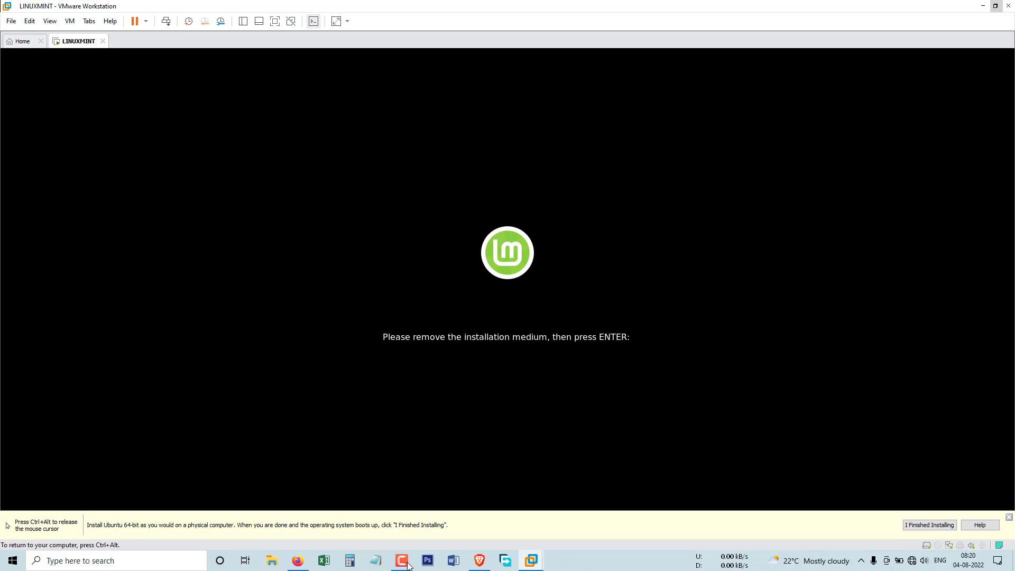
key("Return")
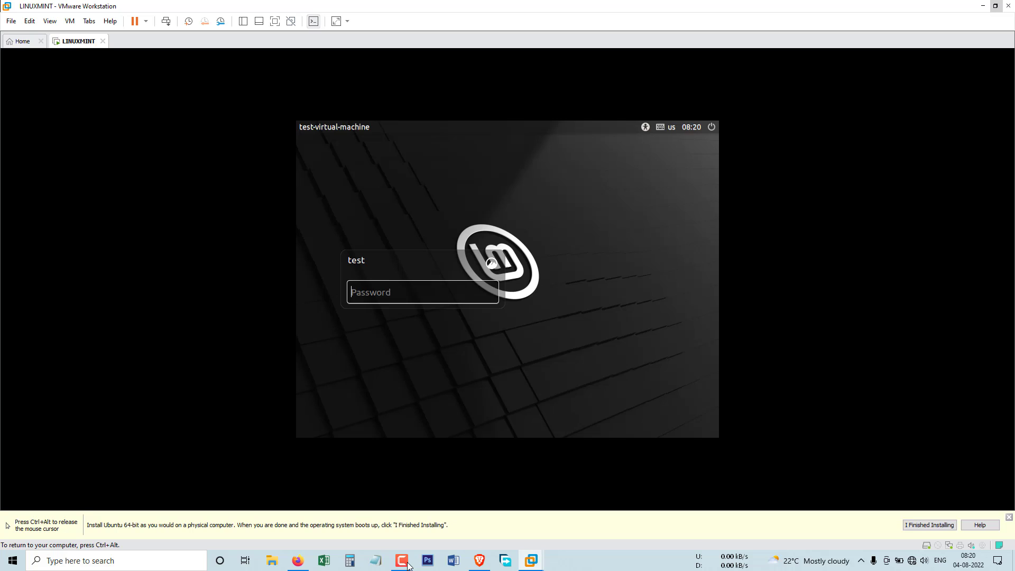
Step: Log in with the account password, dismiss the Welcome window, and bring up the Mint menu
type("test1")
key("Return")
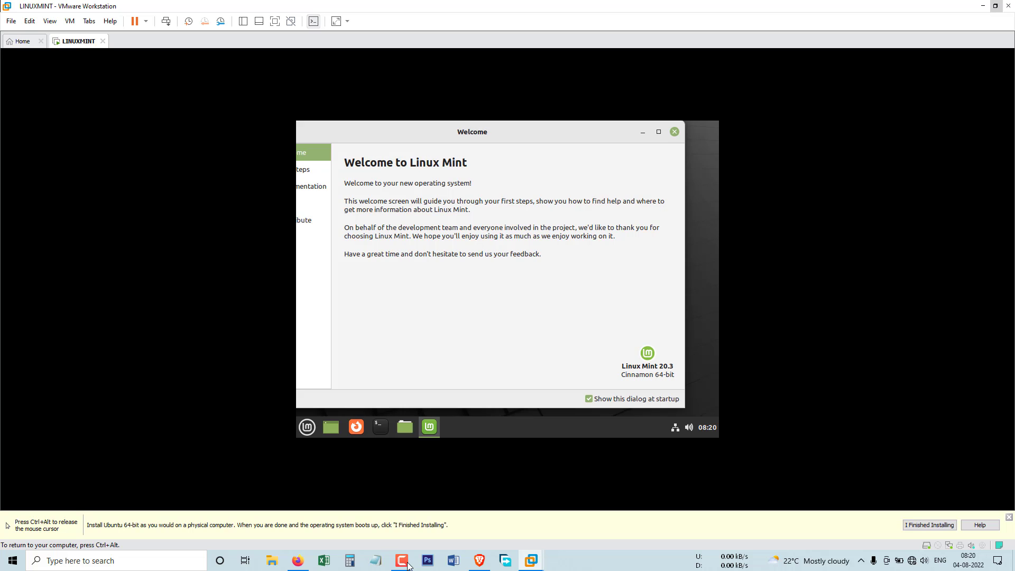
left_click(674, 132)
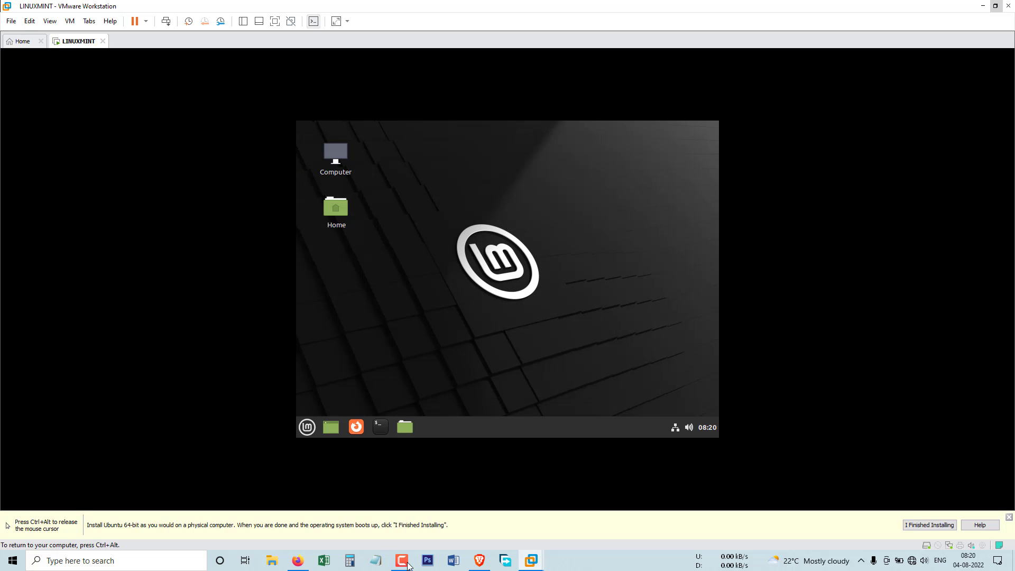
left_click(306, 427)
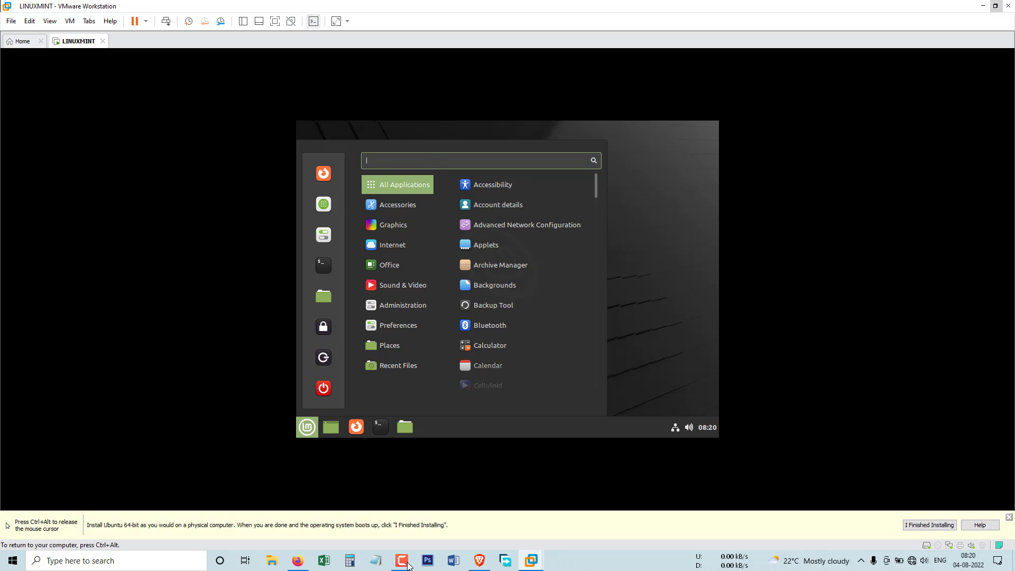
Step: Search 'display' to open Display settings and choose the 1360 x 768 (16:9) resolution
type("display")
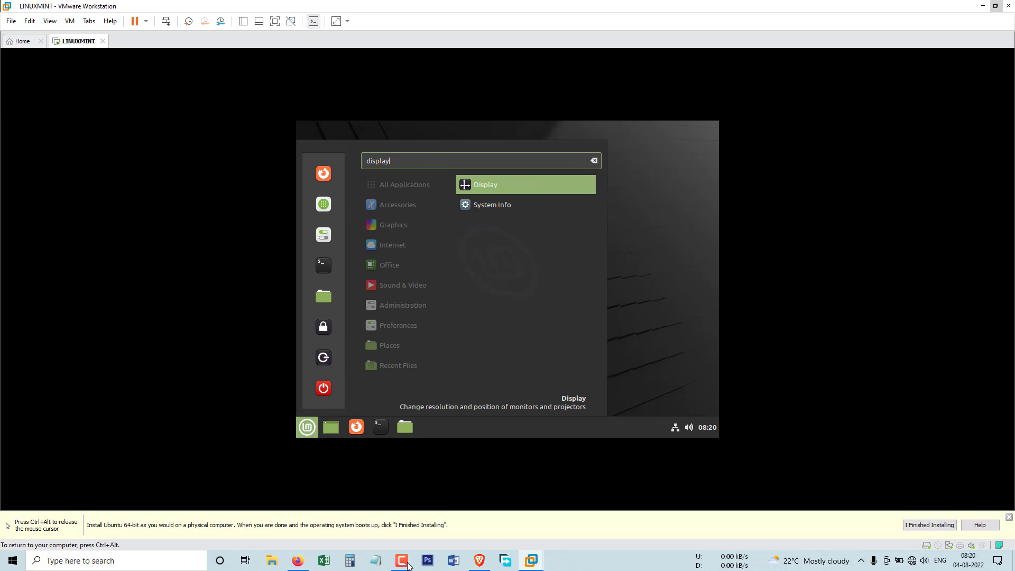
key("Return")
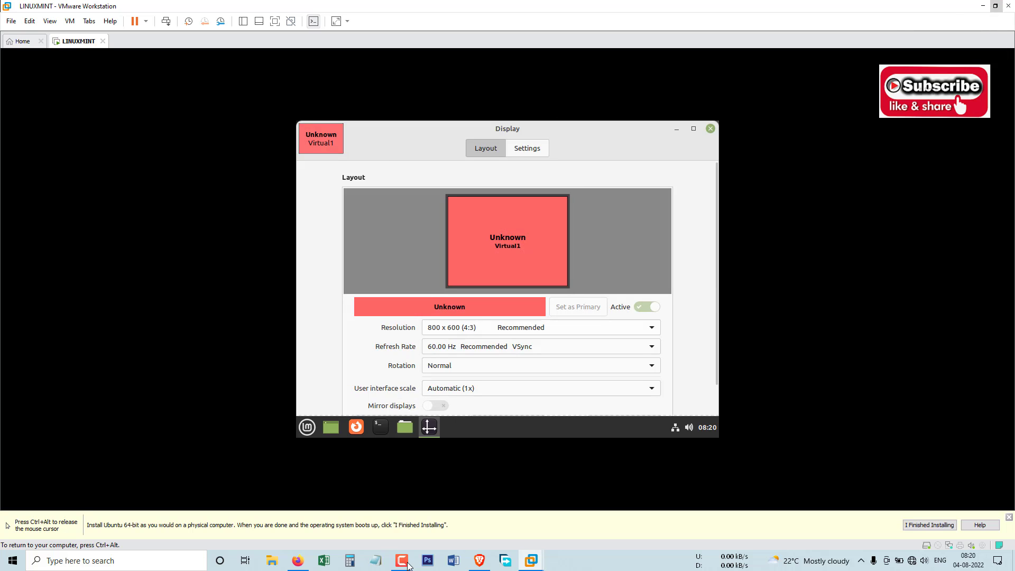
left_click(540, 327)
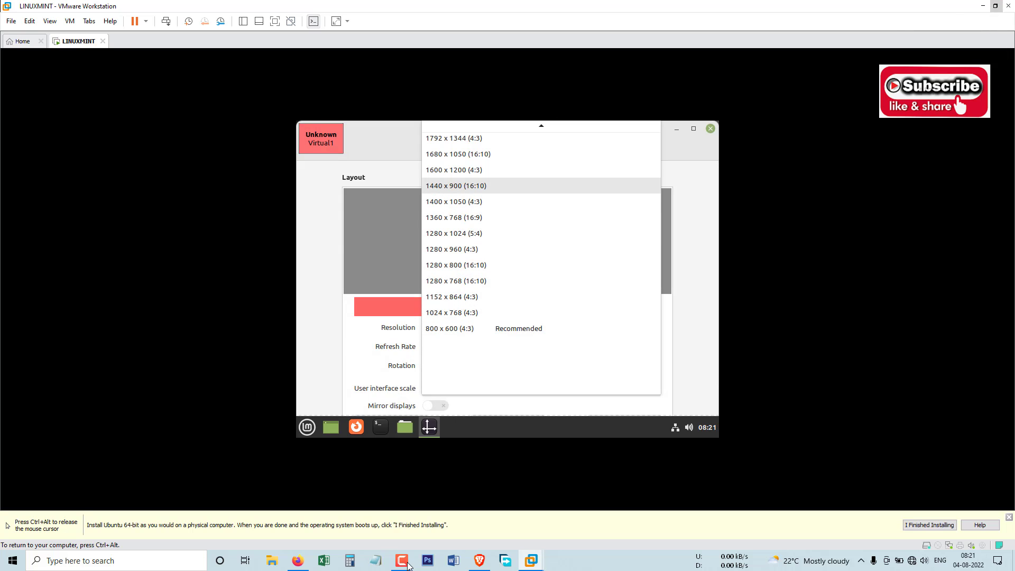
scroll(541, 180, "up", 3)
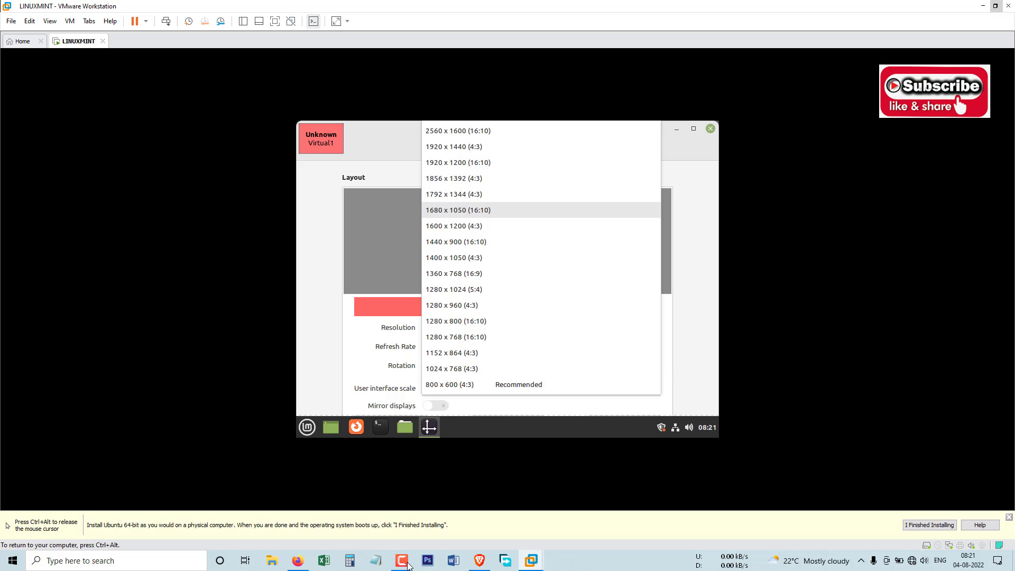
left_click(453, 258)
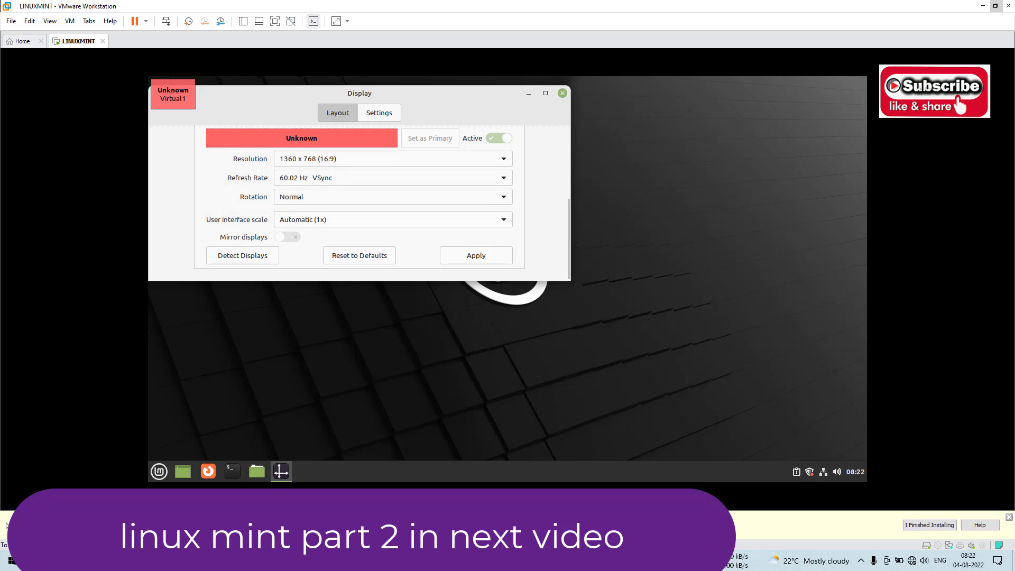
Step: Close the Display settings window and toggle the Mint menu open and shut with Super
left_click(562, 93)
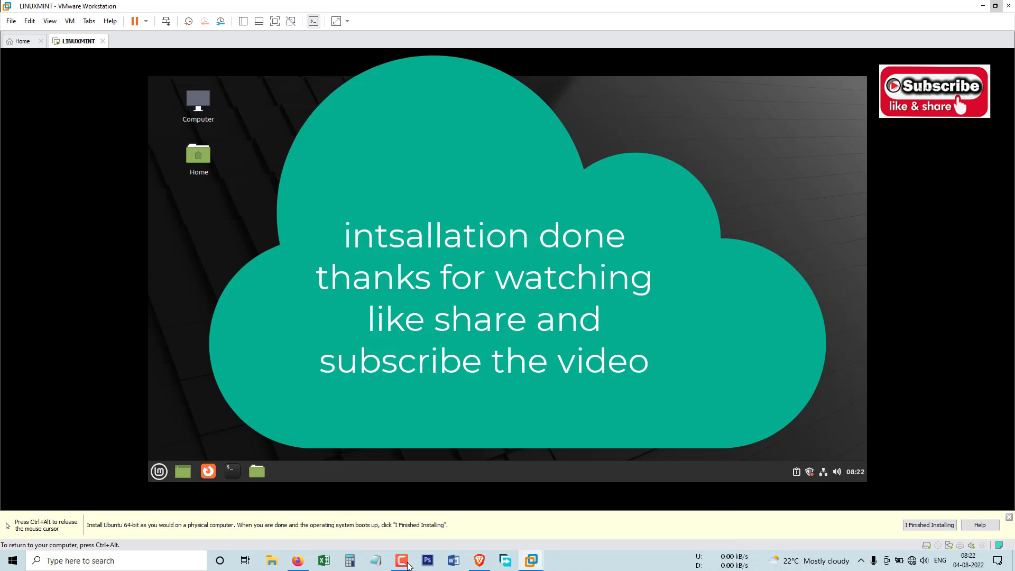
key("super")
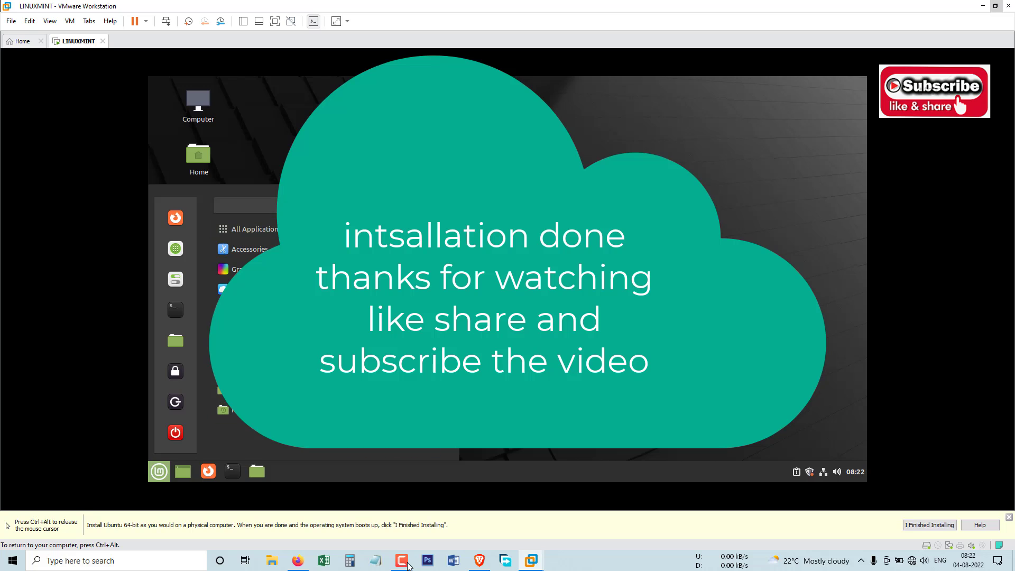
key("super")
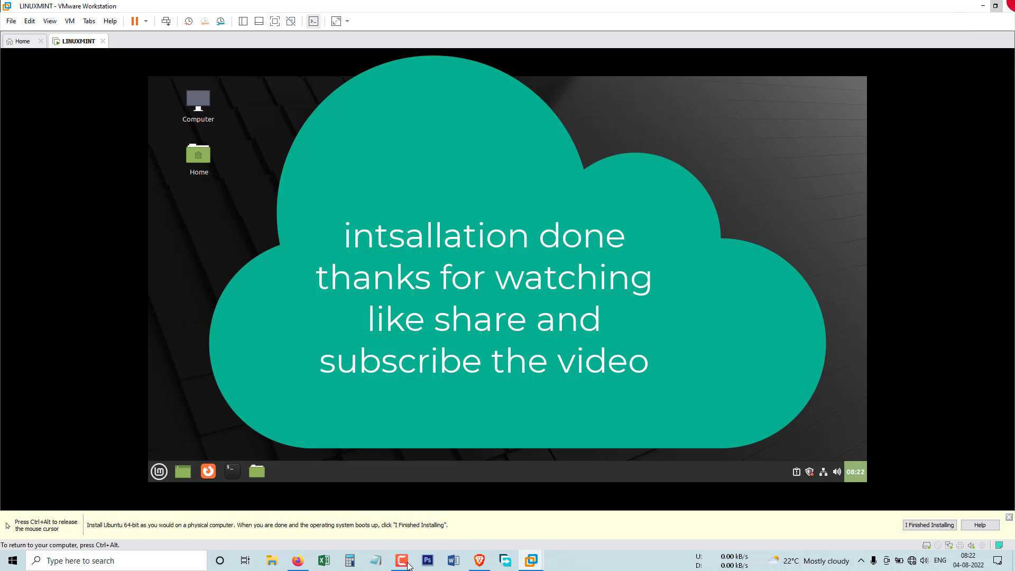